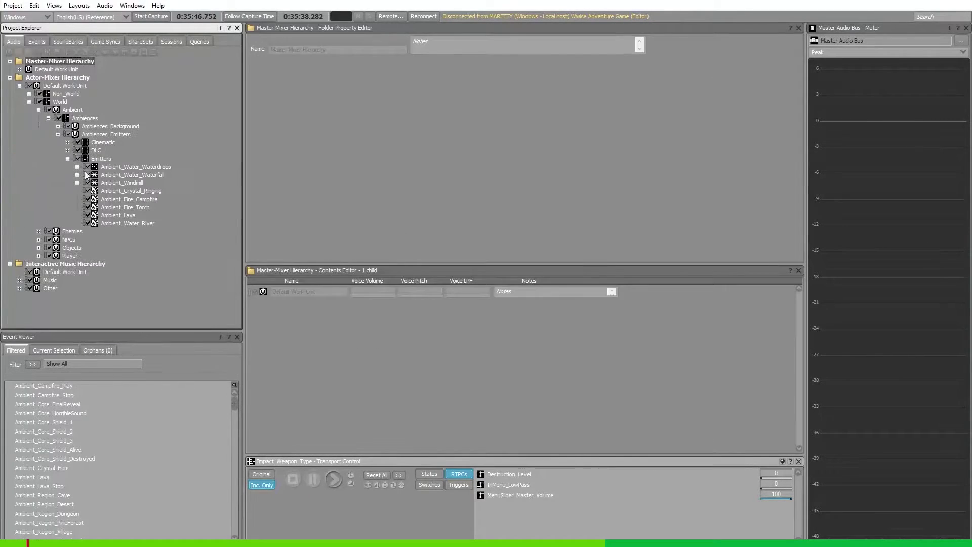
- Inspect the Ambient_Water_Waterfall blend container and its Waterfall_Close and Waterfall_Far children in the emitters hierarchy
{"action": "left_click", "coordinate": [152, 175]}
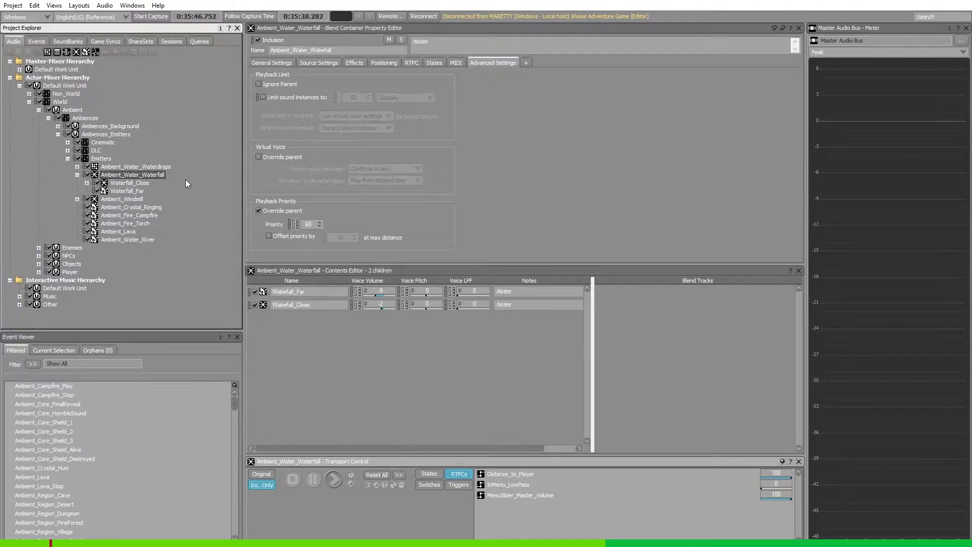
{"action": "left_click", "coordinate": [86, 183]}
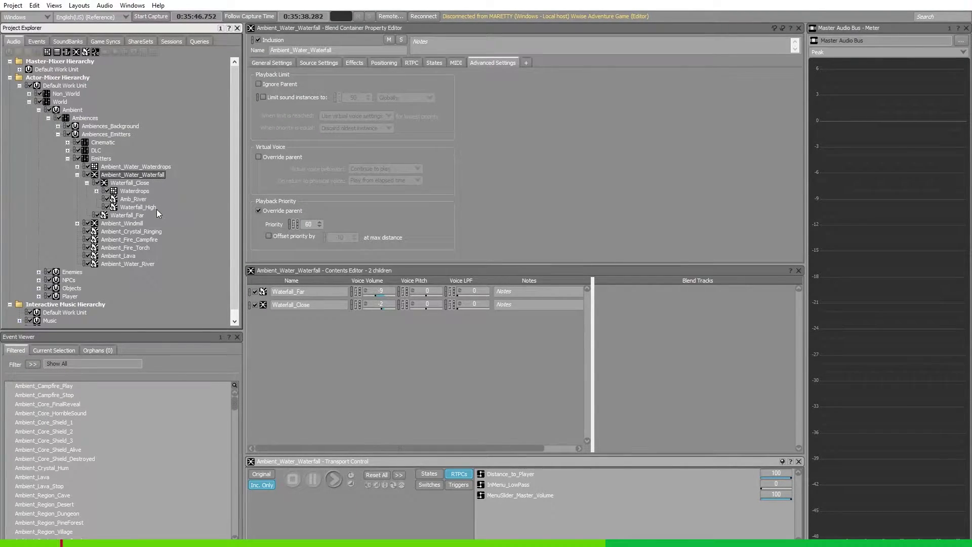
{"action": "left_click", "coordinate": [130, 216]}
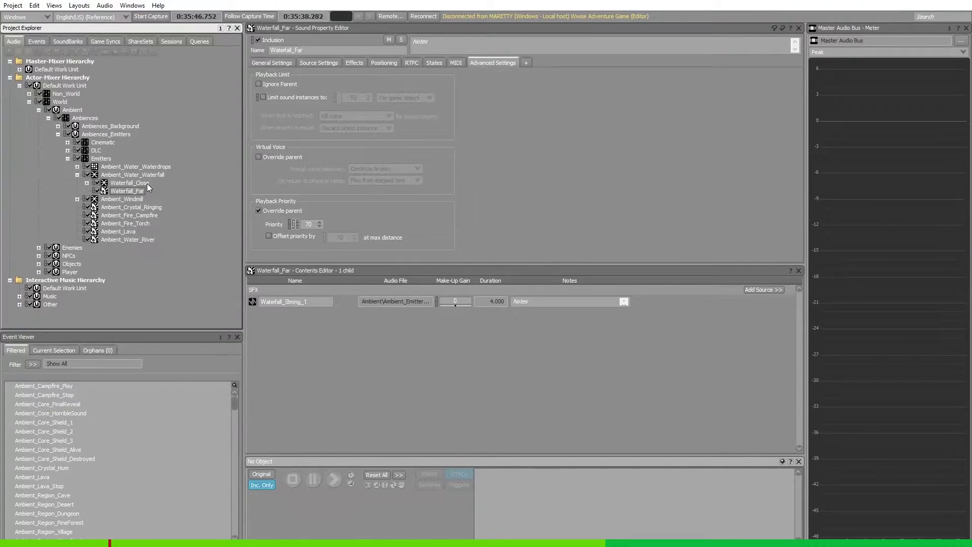
- Create a blend track named LOD in the Ambient_Water_Waterfall blend container
{"action": "left_click", "coordinate": [153, 175]}
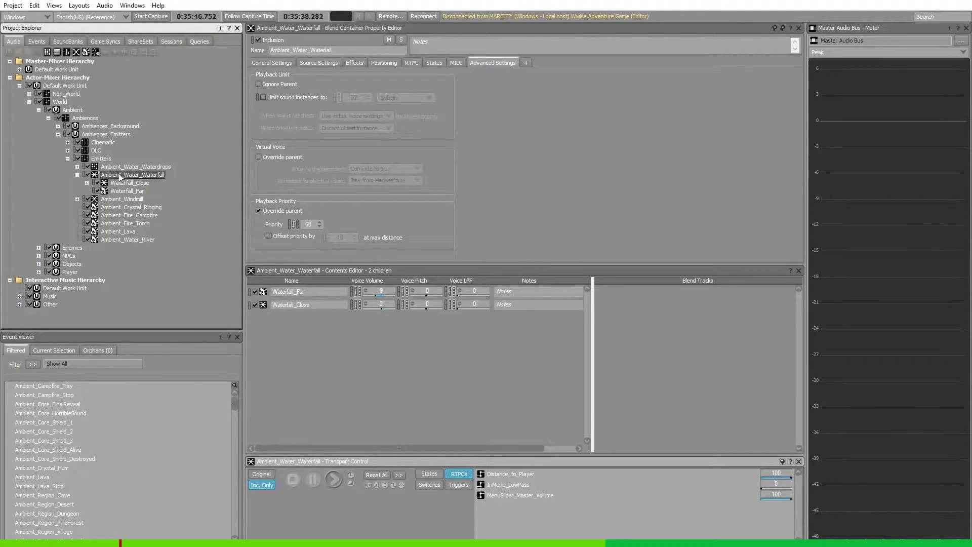
{"action": "left_click", "coordinate": [281, 63]}
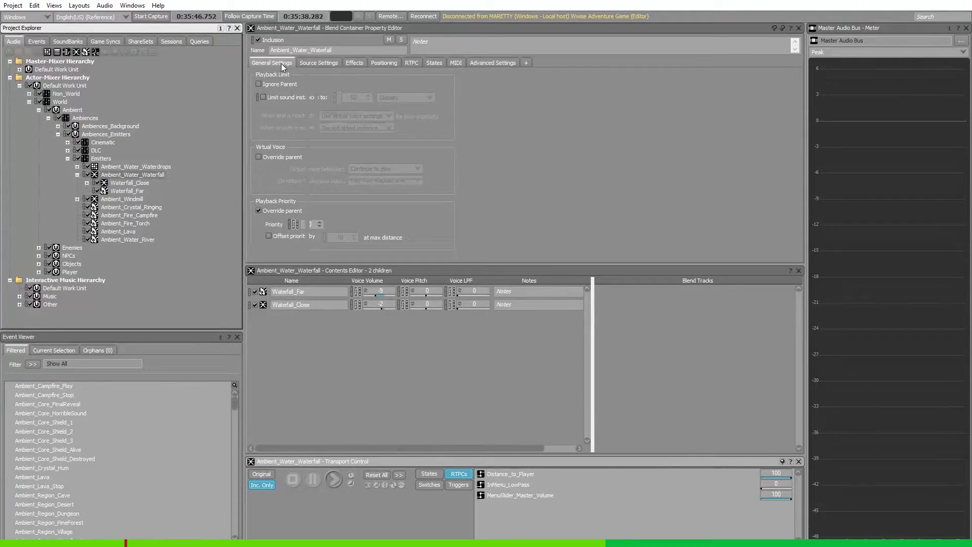
{"action": "left_click", "coordinate": [499, 125]}
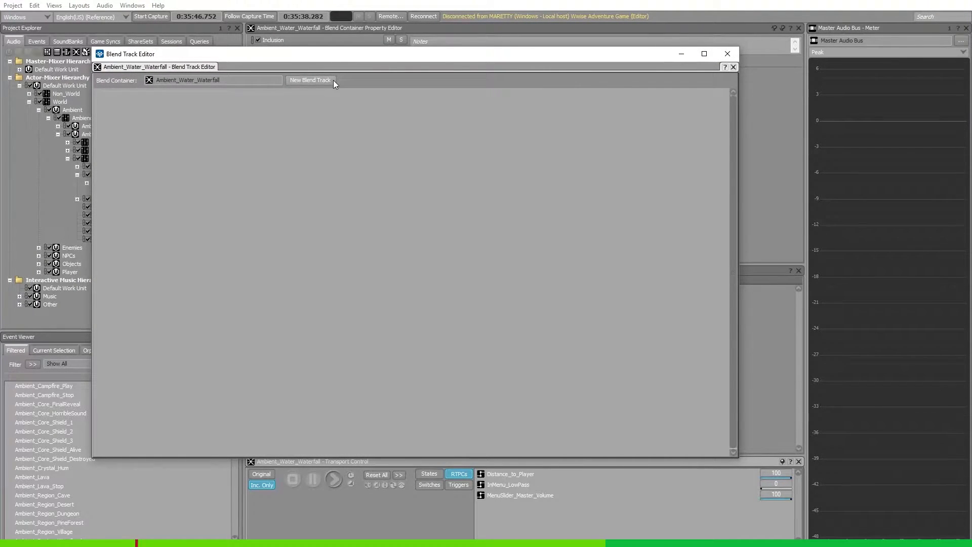
{"action": "left_click", "coordinate": [333, 80]}
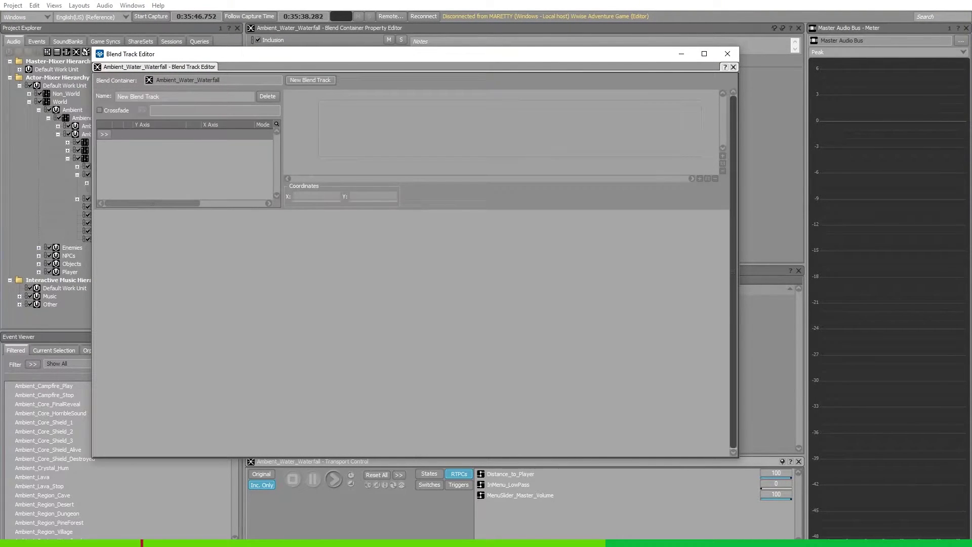
{"action": "type", "text": "LOD"}
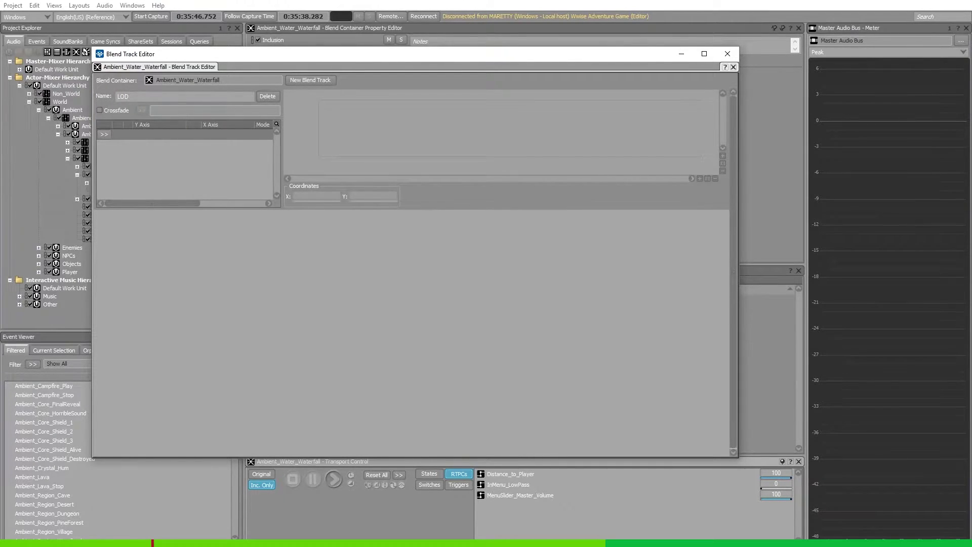
{"action": "left_click", "coordinate": [728, 54]}
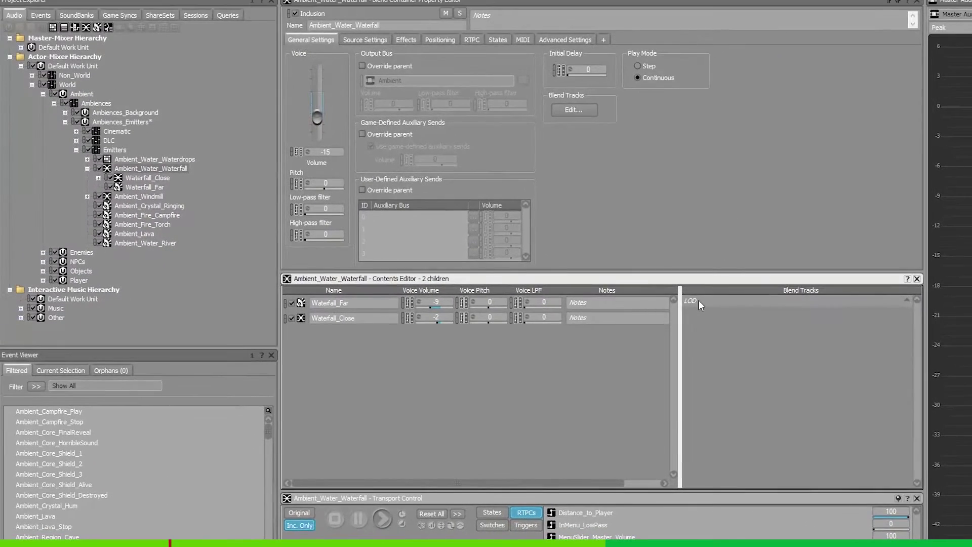
- Assign Waterfall_Close and Waterfall_Far, in that order, to the LOD blend track
{"action": "left_click", "coordinate": [138, 180]}
{"action": "left_click_drag", "start_coordinate": [138, 180], "coordinate": [734, 311]}
{"action": "left_click", "coordinate": [145, 187]}
{"action": "left_click_drag", "start_coordinate": [144, 188], "coordinate": [729, 306]}
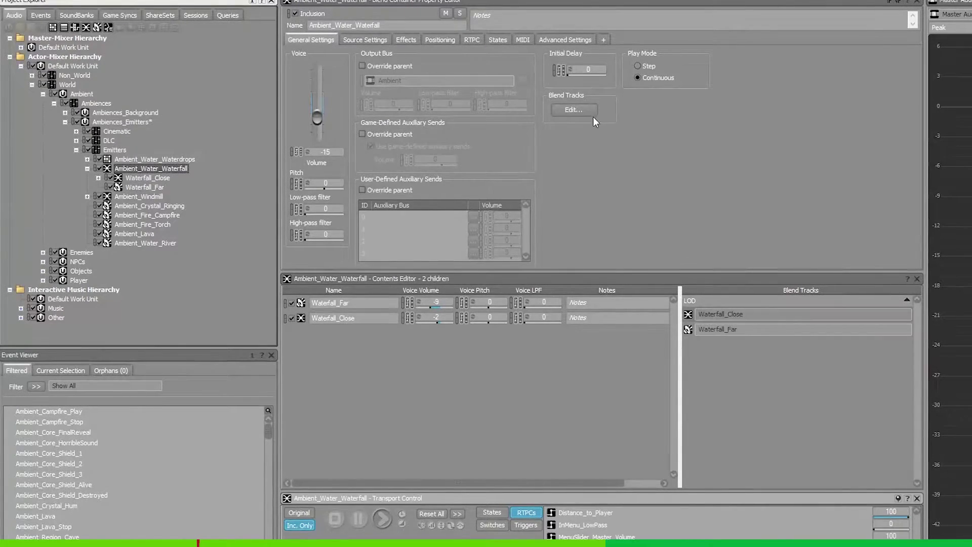
- Enable crossfading on the LOD blend track, driven by the generic game parameter Distance_to_Player
{"action": "left_click", "coordinate": [592, 110]}
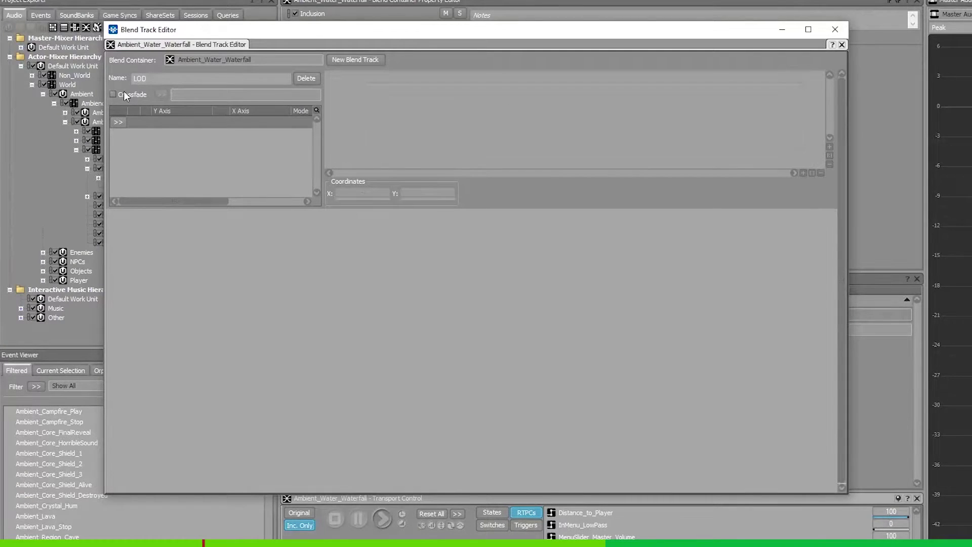
{"action": "left_click", "coordinate": [124, 94]}
{"action": "left_click", "coordinate": [161, 95]}
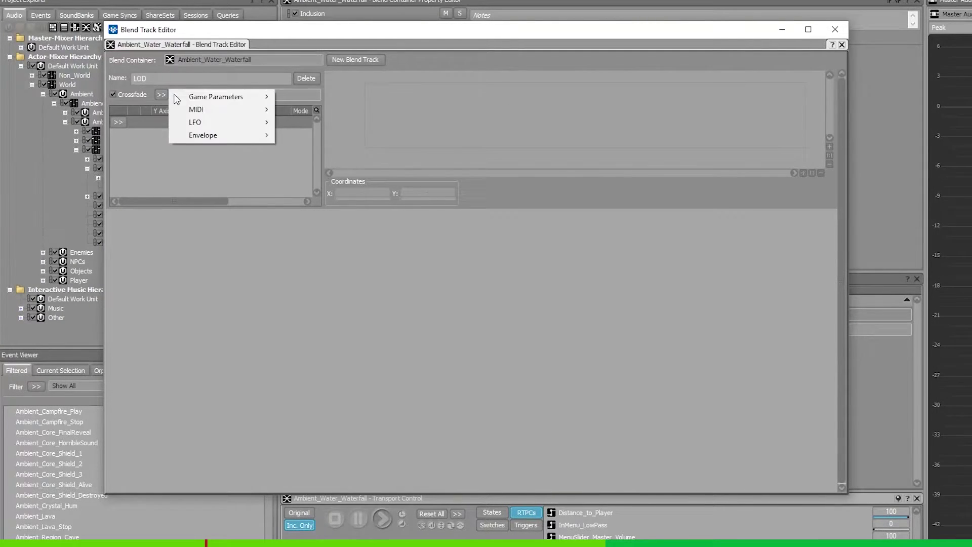
{"action": "mouse_move", "coordinate": [216, 97]}
{"action": "mouse_move", "coordinate": [313, 152]}
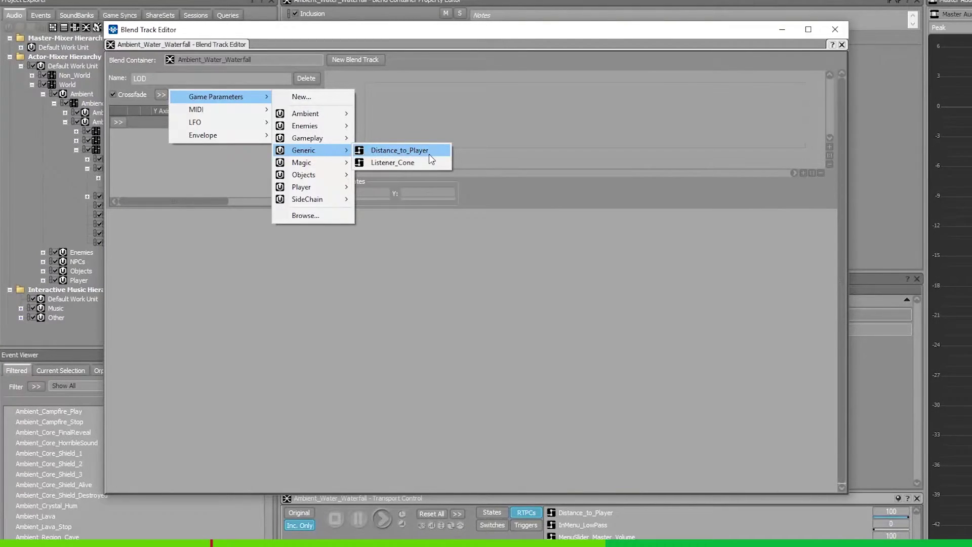
{"action": "left_click", "coordinate": [429, 154]}
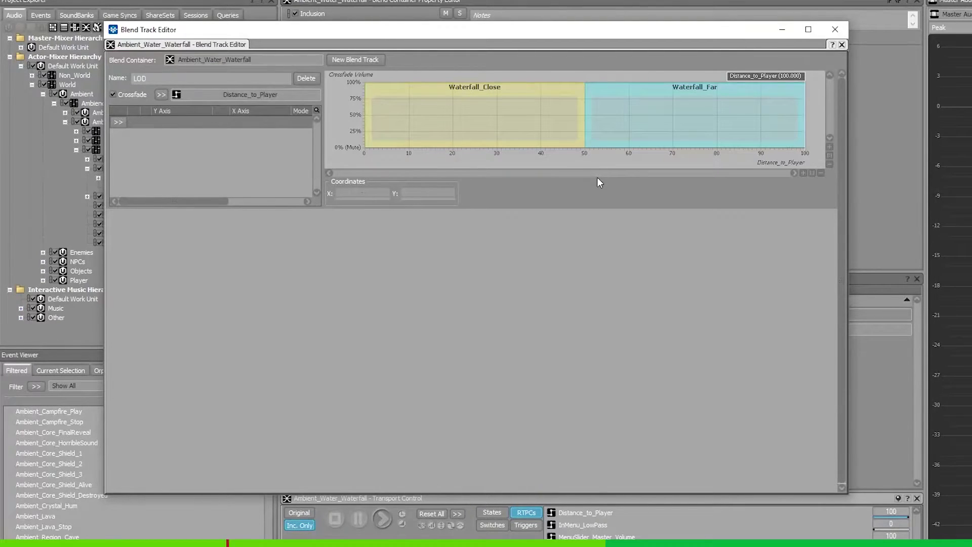
- Overlap the LOD crossfade regions by starting Waterfall_Far at distance 25 and ending Waterfall_Close at distance 60
{"action": "left_click_drag", "start_coordinate": [590, 116], "coordinate": [479, 111]}
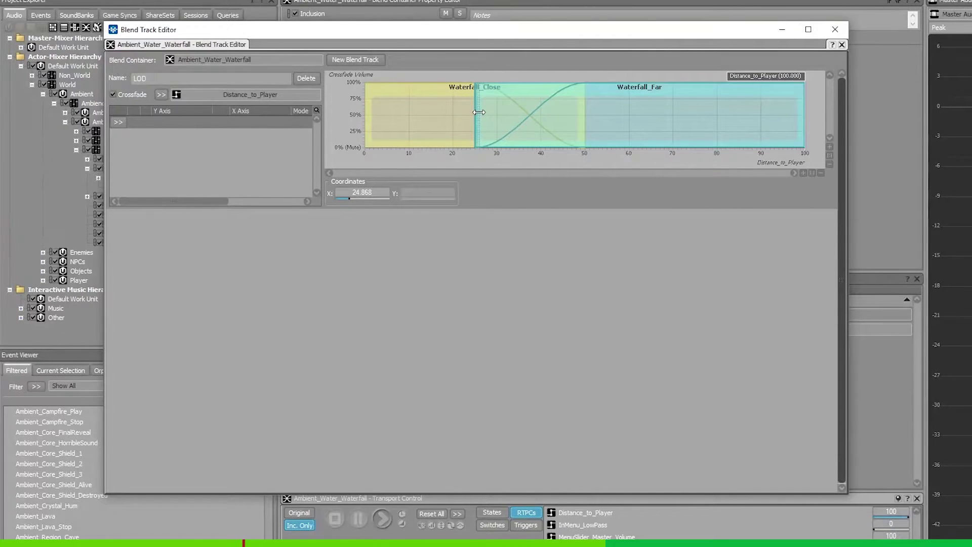
{"action": "left_click", "coordinate": [380, 192]}
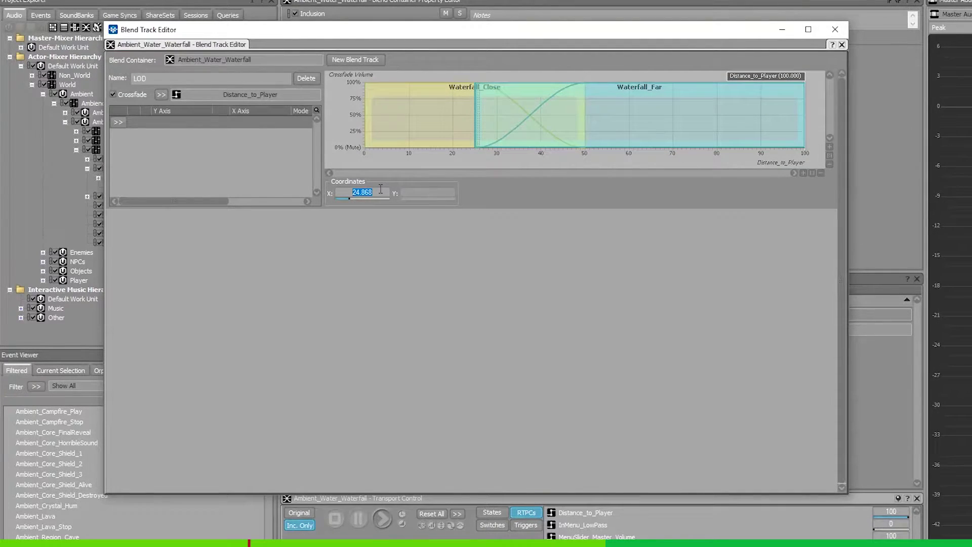
{"action": "type", "text": "25"}
{"action": "key", "text": "Return"}
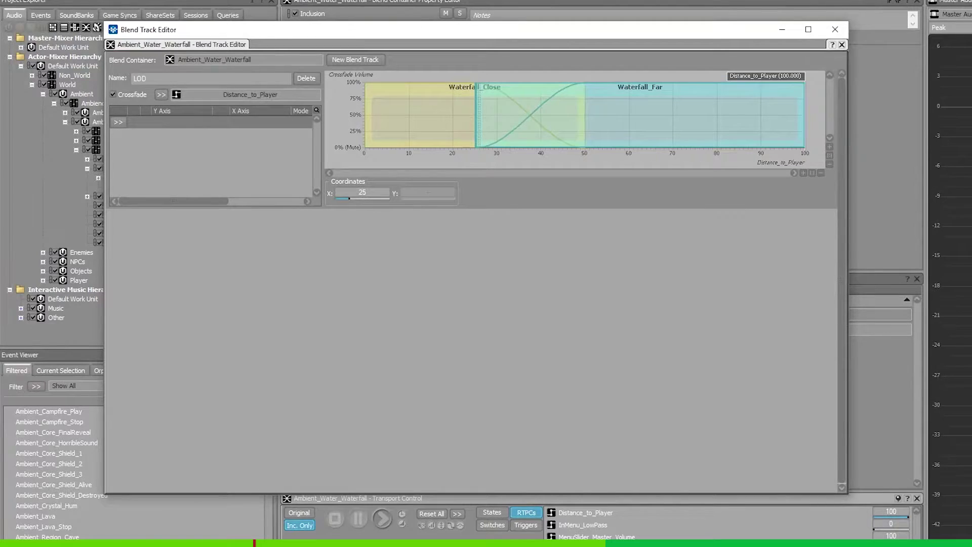
{"action": "left_click_drag", "start_coordinate": [585, 122], "coordinate": [629, 122]}
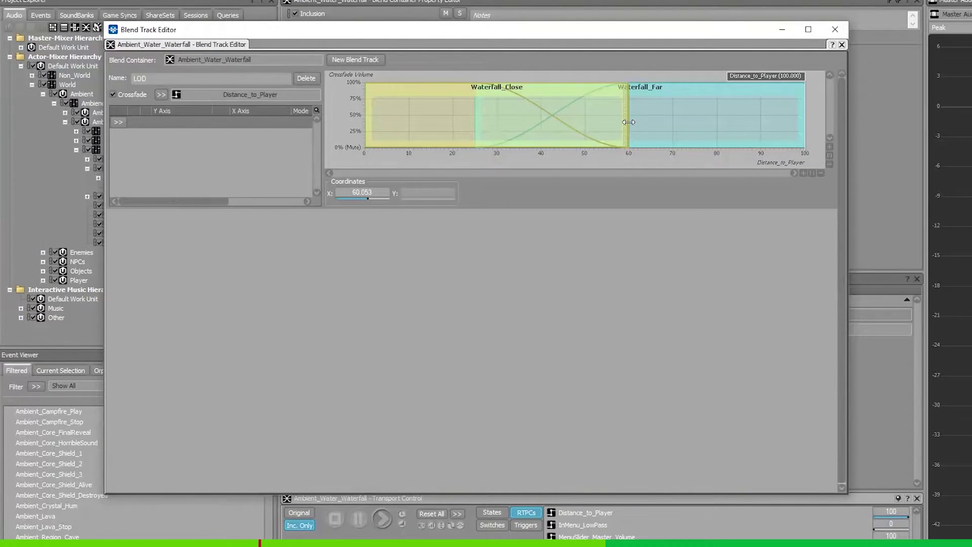
{"action": "left_click", "coordinate": [364, 193]}
{"action": "type", "text": "60"}
{"action": "key", "text": "Return"}
- Preview the crossfade by moving Distance_to_Player to 0 and back to 100, and close the Blend Track Editor
{"action": "left_click_drag", "start_coordinate": [748, 75], "coordinate": [310, 71]}
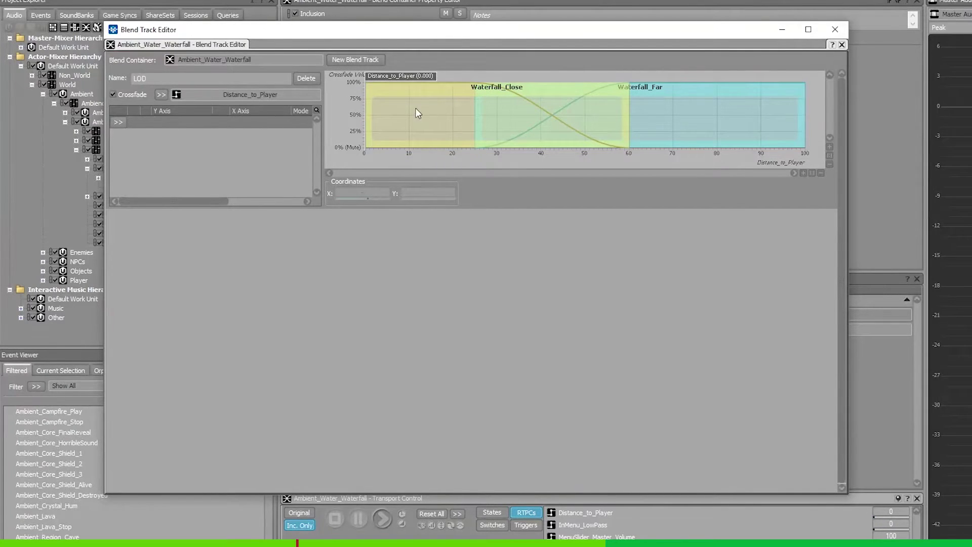
{"action": "left_click", "coordinate": [440, 91]}
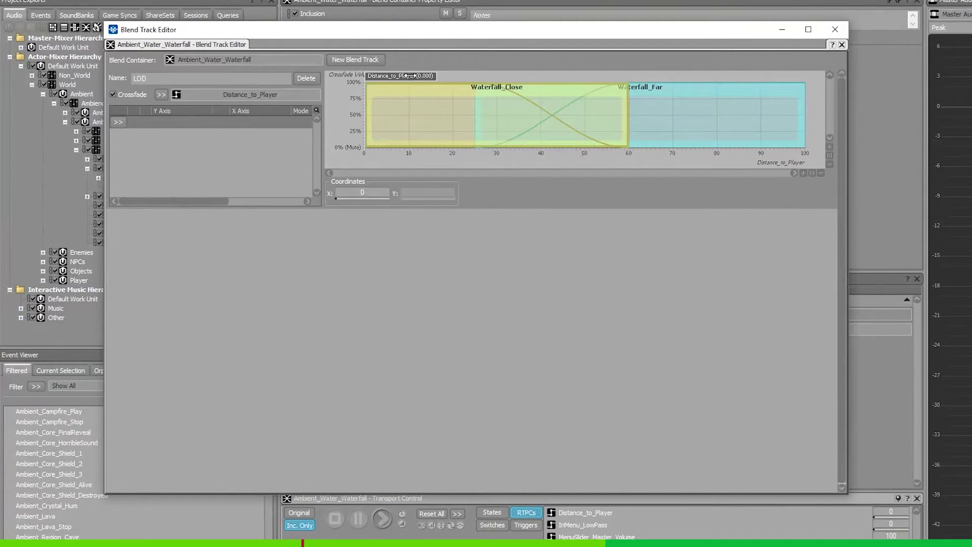
{"action": "left_click_drag", "start_coordinate": [379, 77], "coordinate": [860, 85]}
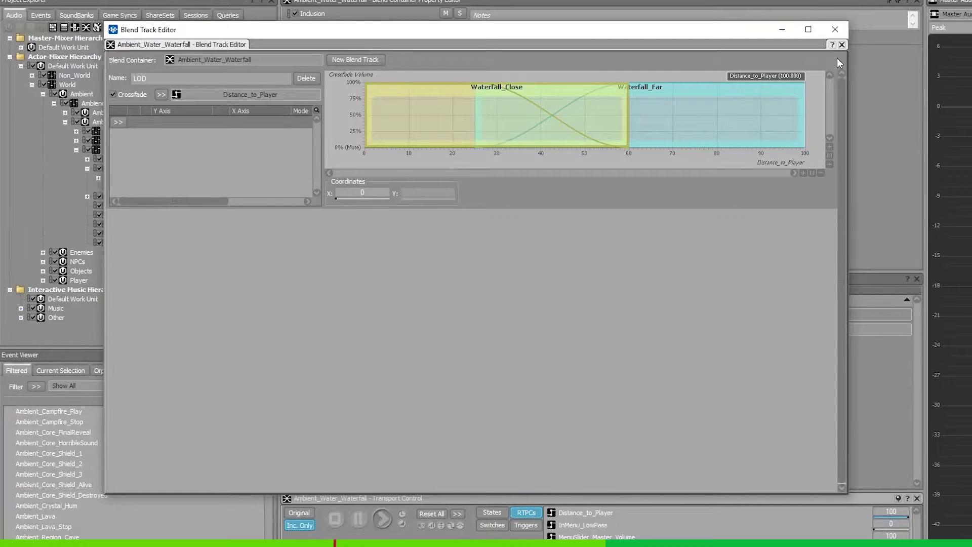
{"action": "left_click", "coordinate": [835, 29]}
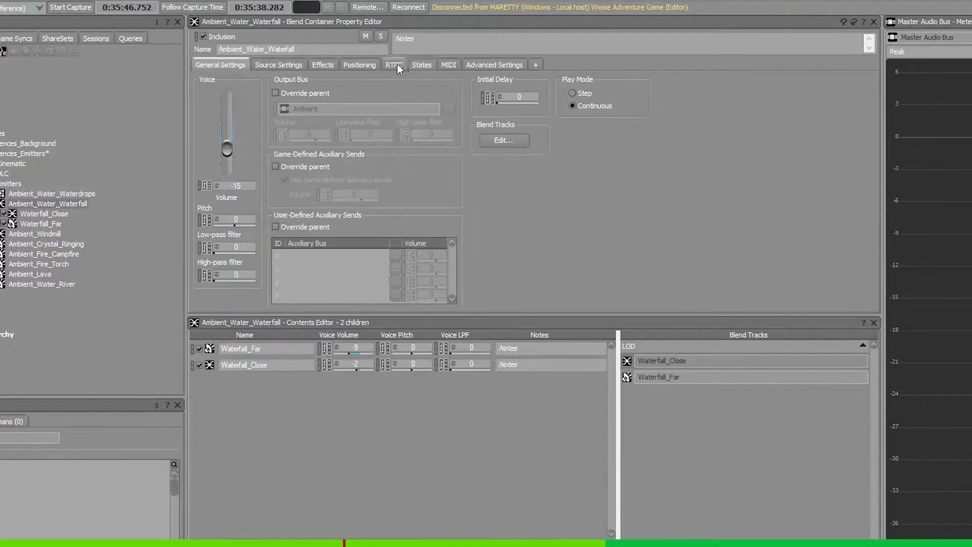
- Add an RTPC to Ambient_Water_Waterfall that controls Sound Instance Limit with the Distance_to_Player game parameter
{"action": "left_click", "coordinate": [457, 44]}
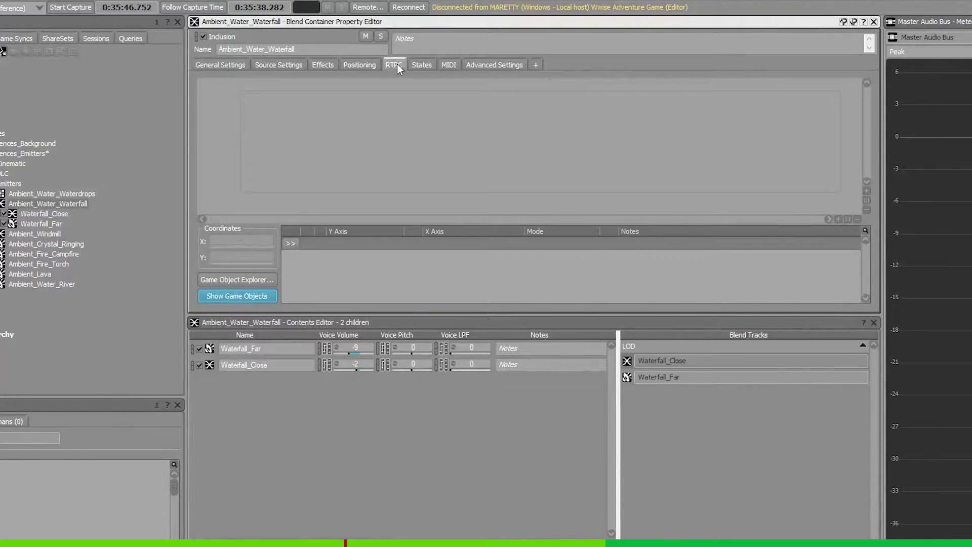
{"action": "left_click", "coordinate": [290, 243]}
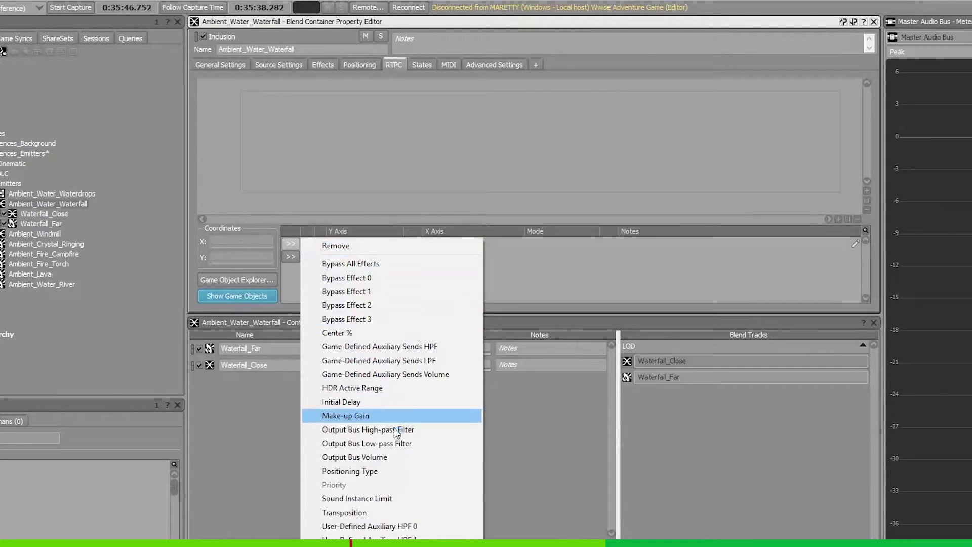
{"action": "left_click", "coordinate": [388, 496]}
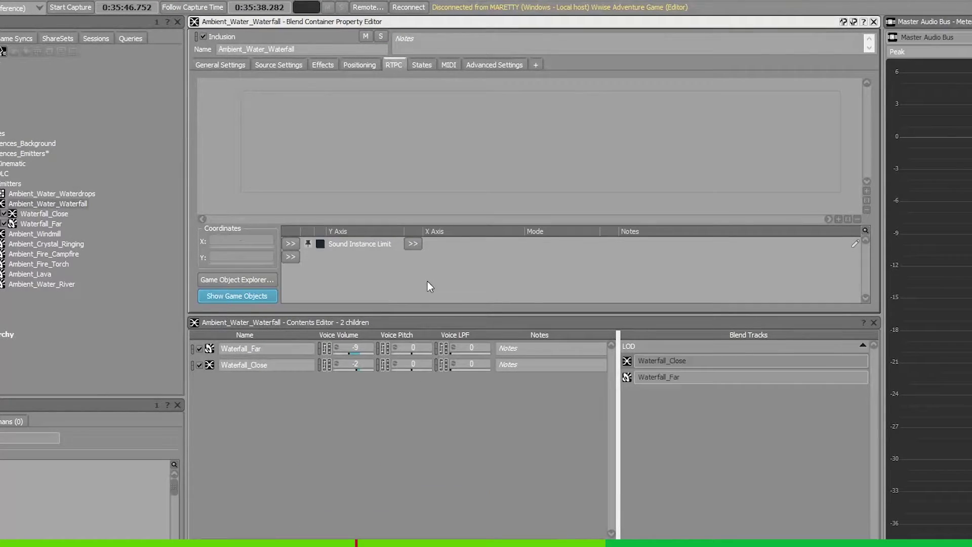
{"action": "left_click", "coordinate": [413, 244]}
{"action": "mouse_move", "coordinate": [427, 245]}
{"action": "mouse_move", "coordinate": [567, 303]}
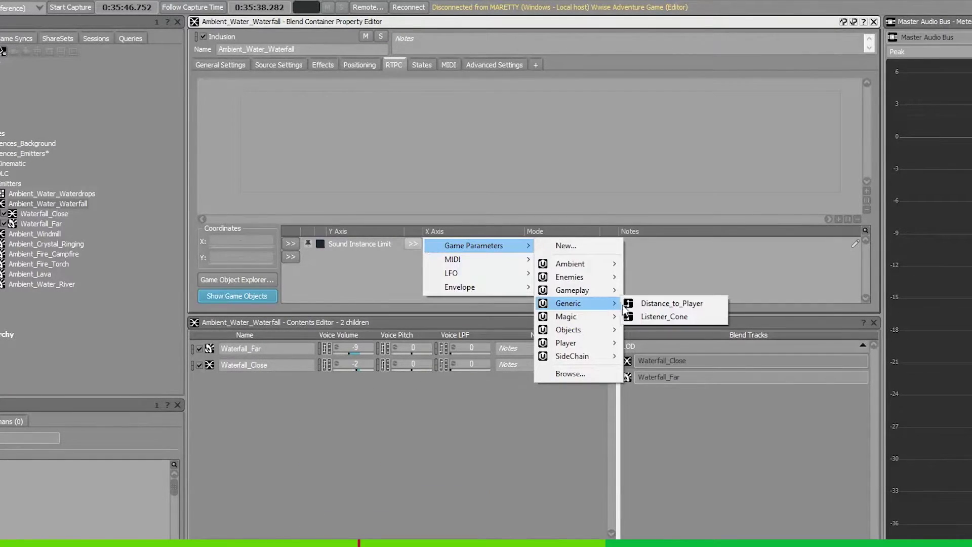
{"action": "left_click", "coordinate": [710, 303]}
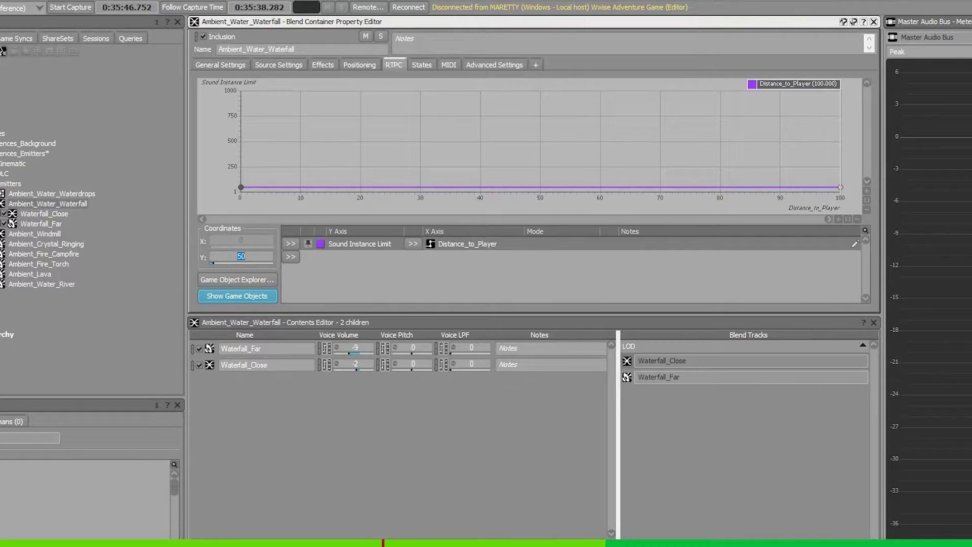
- Set the Sound Instance Limit curve to 4 at distance 0 and 1 at distance 100, and check its low range
{"action": "type", "text": "4"}
{"action": "key", "text": "Return"}
{"action": "left_click_drag", "start_coordinate": [818, 157], "coordinate": [850, 197]}
{"action": "left_click_drag", "start_coordinate": [814, 147], "coordinate": [850, 196]}
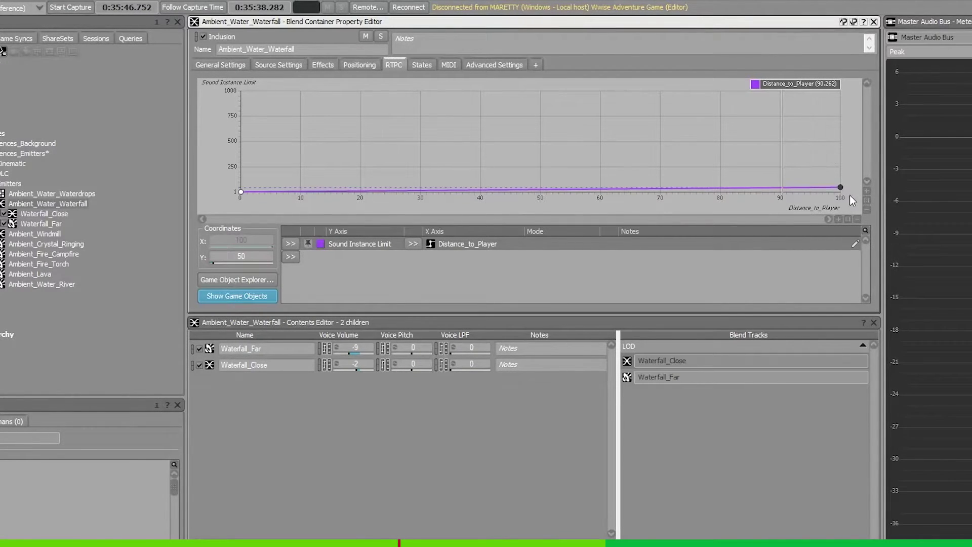
{"action": "double_click", "coordinate": [241, 256]}
{"action": "type", "text": "1"}
{"action": "key", "text": "Return"}
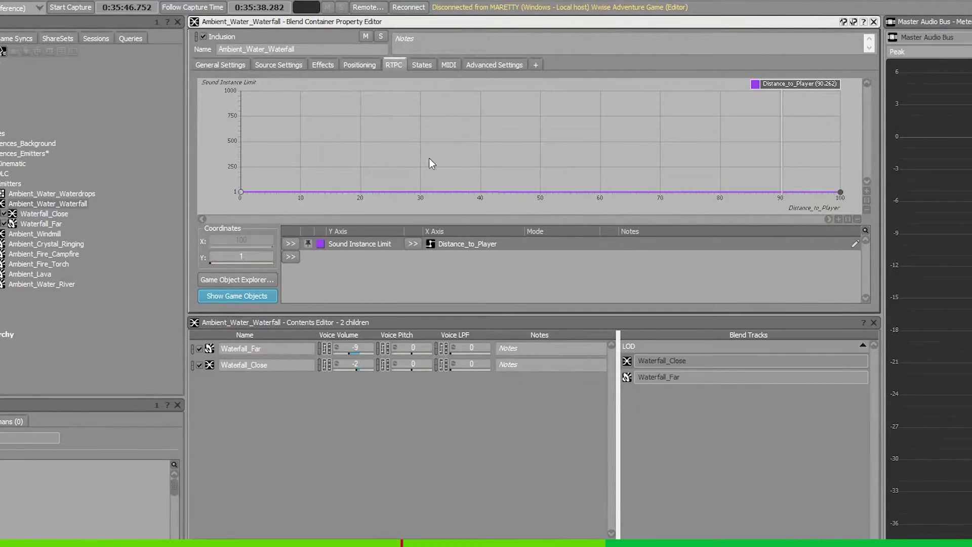
{"action": "left_click", "coordinate": [867, 193]}
{"action": "left_click", "coordinate": [867, 193]}
{"action": "left_click", "coordinate": [868, 192]}
{"action": "left_click", "coordinate": [867, 193]}
{"action": "left_click", "coordinate": [868, 192]}
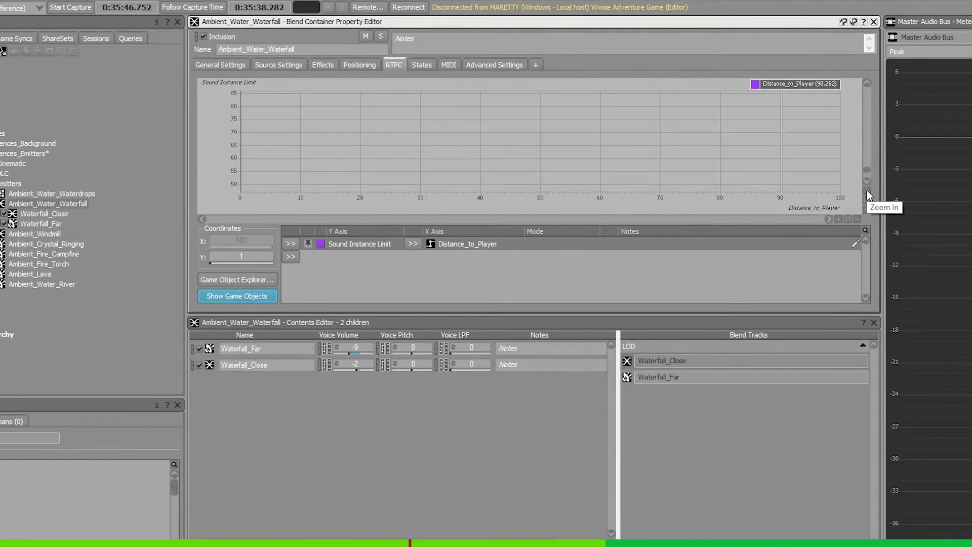
{"action": "left_click", "coordinate": [867, 192]}
{"action": "left_click", "coordinate": [867, 192]}
{"action": "left_click_drag", "start_coordinate": [867, 170], "coordinate": [870, 197]}
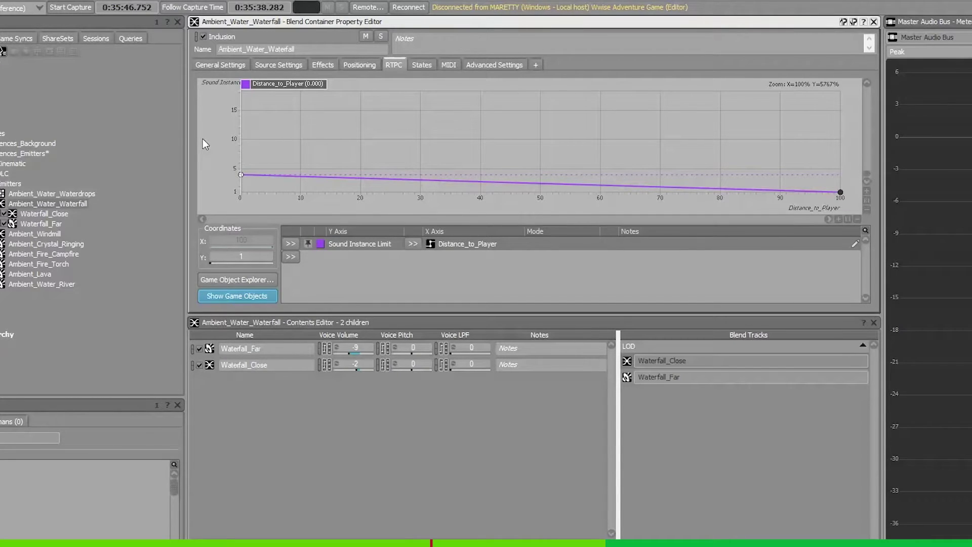
- Enable the playback limit on sound instances for Ambient_Water_Waterfall
{"action": "left_click", "coordinate": [491, 67]}
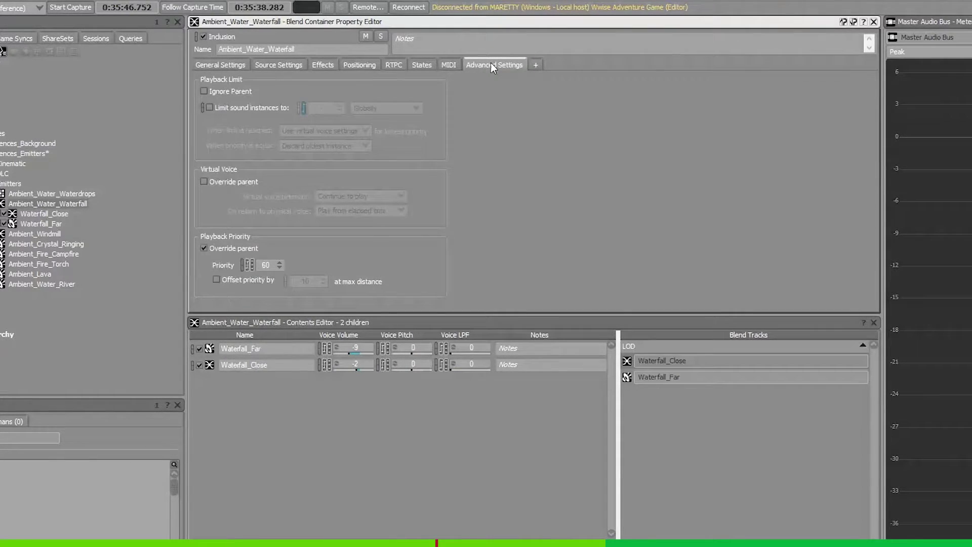
{"action": "left_click", "coordinate": [209, 108]}
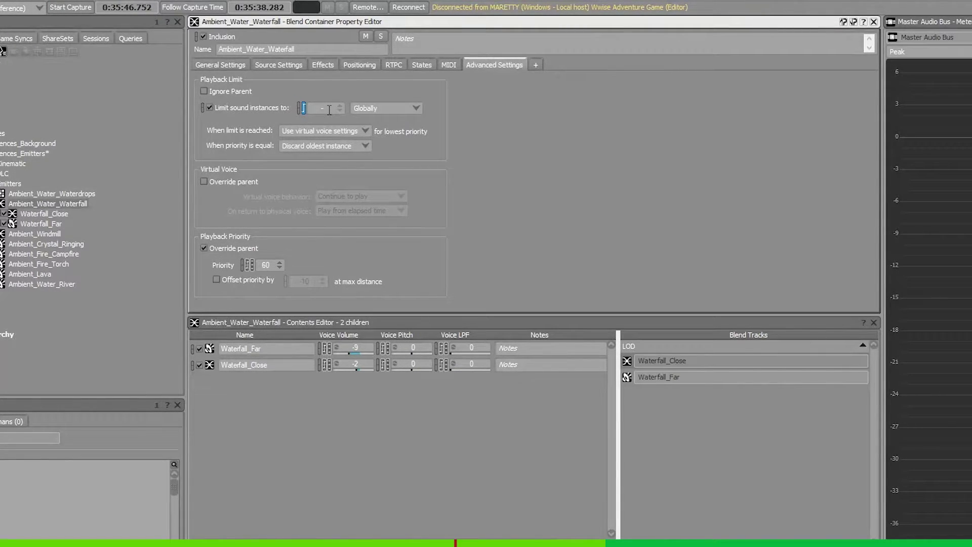
- Bring up the SoundBank Manager and generate all SoundBanks for Windows in English(US)
{"action": "left_click", "coordinate": [79, 5]}
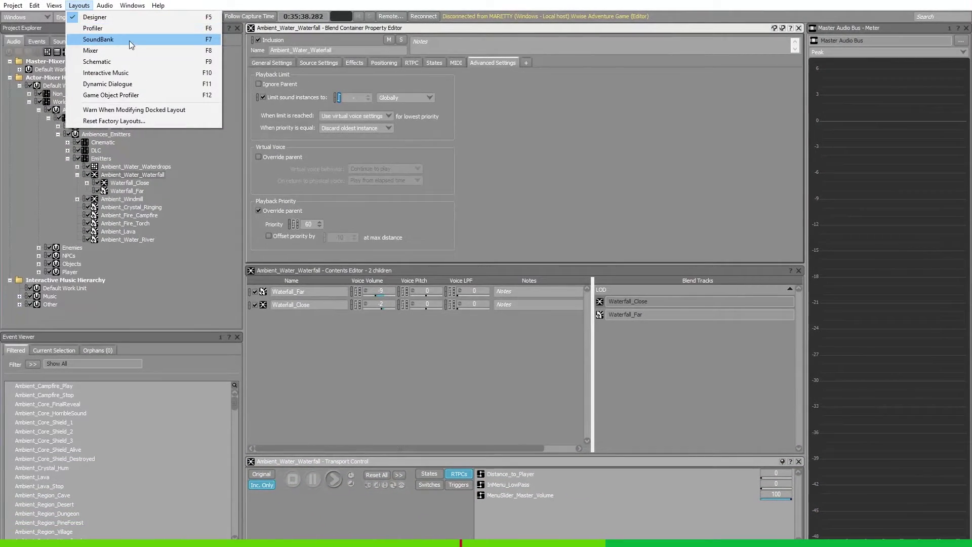
{"action": "left_click", "coordinate": [99, 39]}
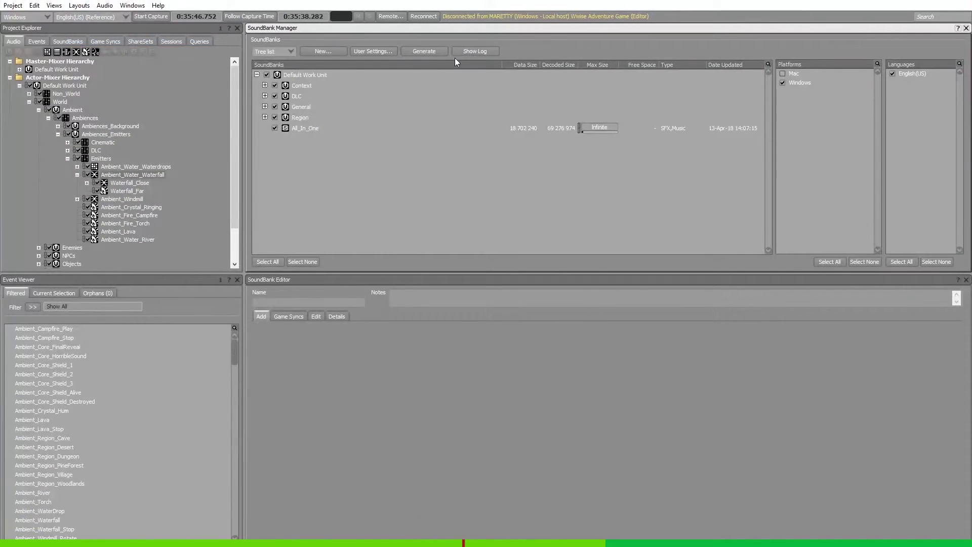
{"action": "left_click", "coordinate": [436, 50]}
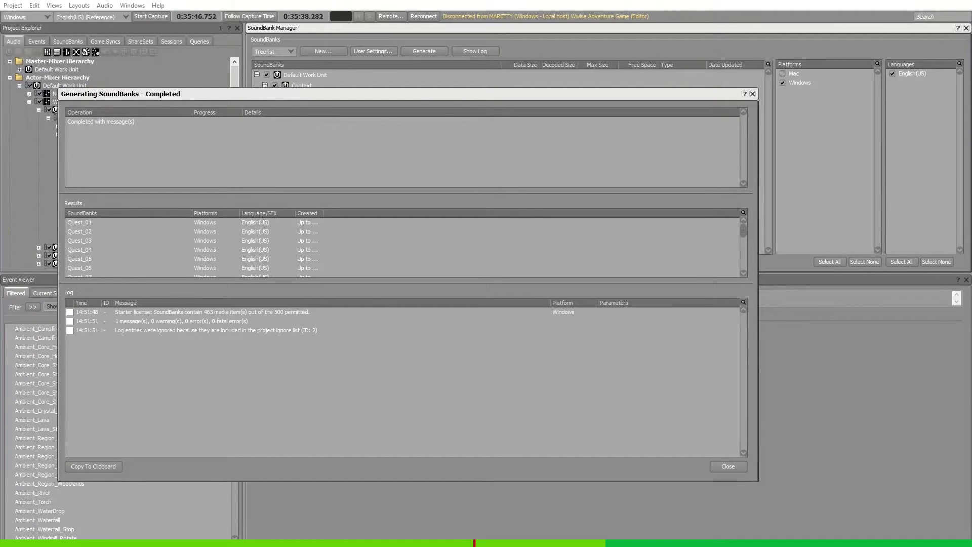
- Close the SoundBank generation report and connect remotely to the local Wwise Adventure Game (Editor) instance
{"action": "left_click", "coordinate": [742, 470]}
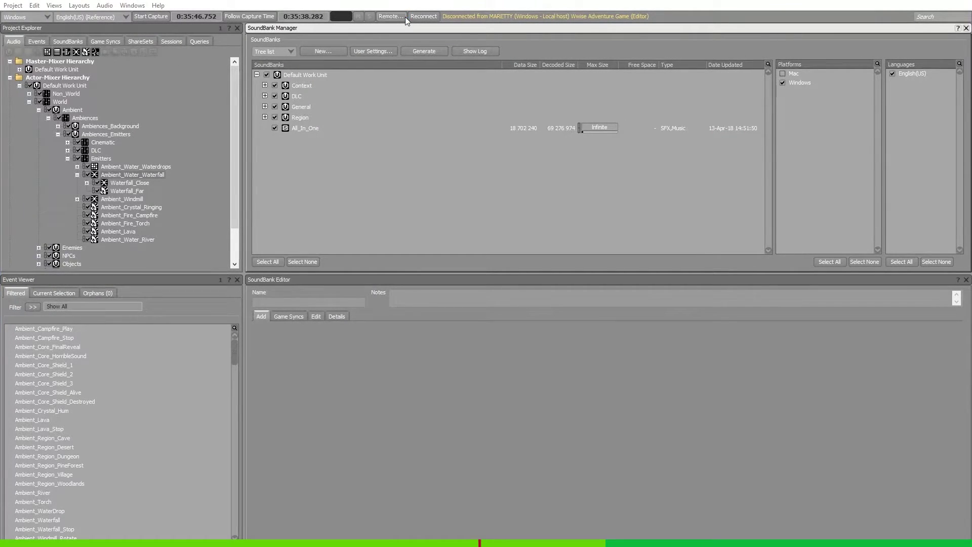
{"action": "left_click", "coordinate": [404, 16]}
{"action": "double_click", "coordinate": [536, 209]}
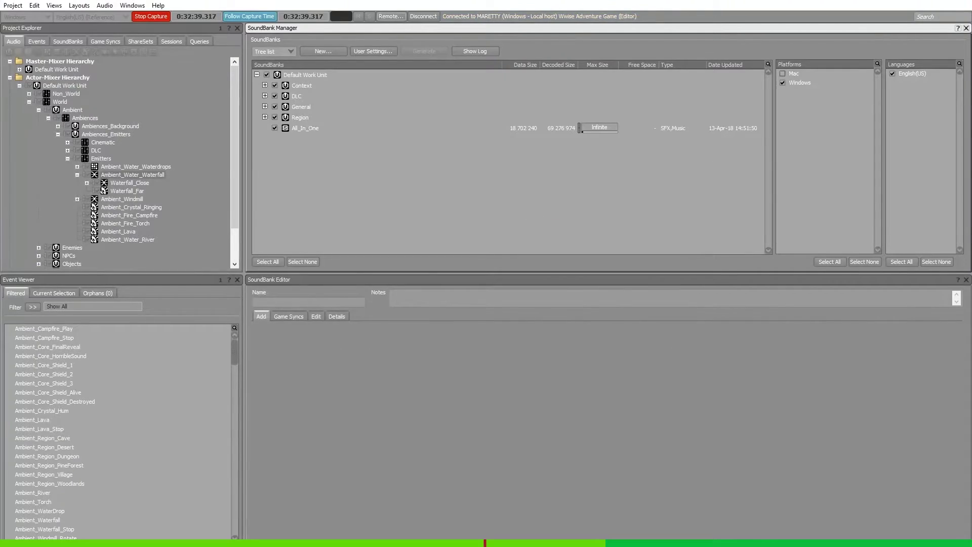
- Switch to Unity, start the game in the editor and skip through its opening dialogue
{"action": "key", "text": "alt+Tab"}
{"action": "left_click", "coordinate": [472, 20]}
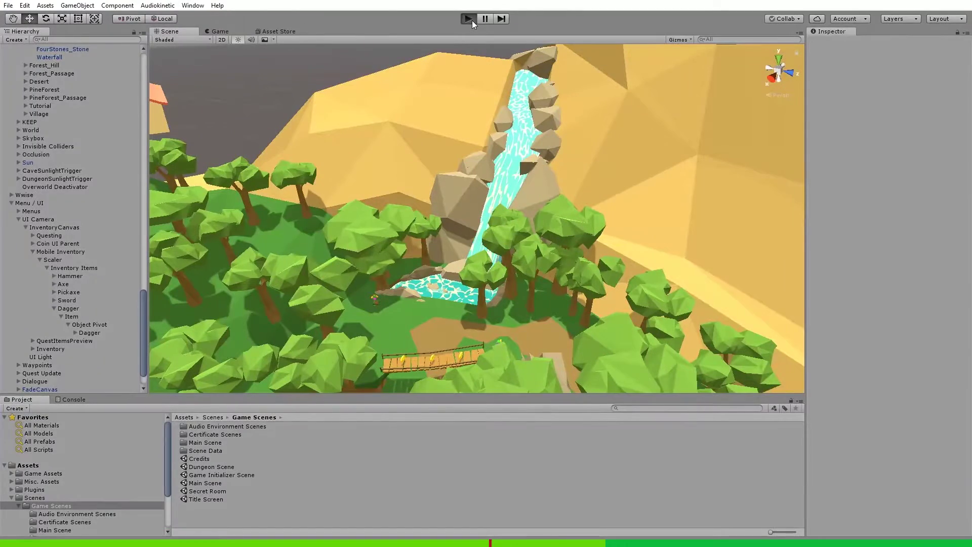
{"action": "key", "text": "e"}
{"action": "key", "text": "e"}
{"action": "key", "text": "e"}
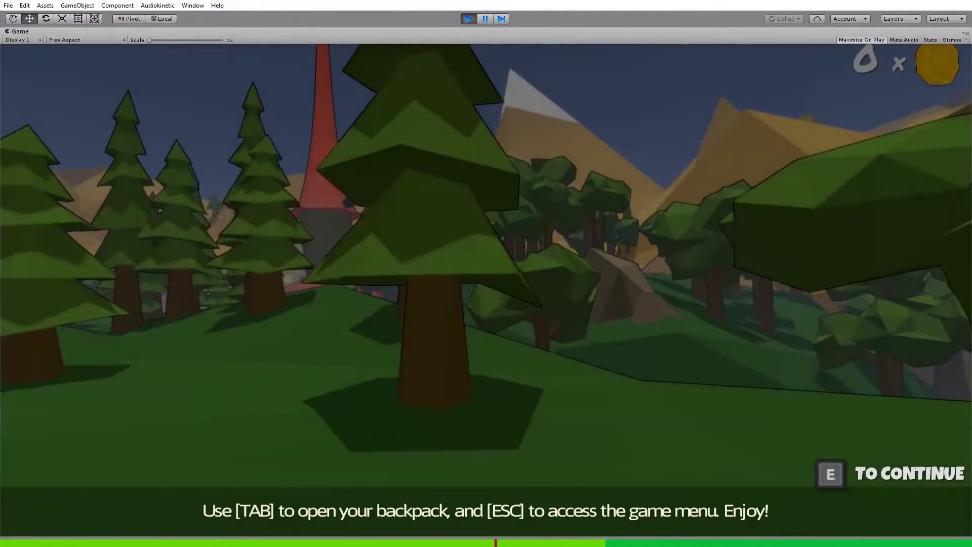
- Teleport the player character to Woodlands from the game menu
{"action": "key", "text": "Escape"}
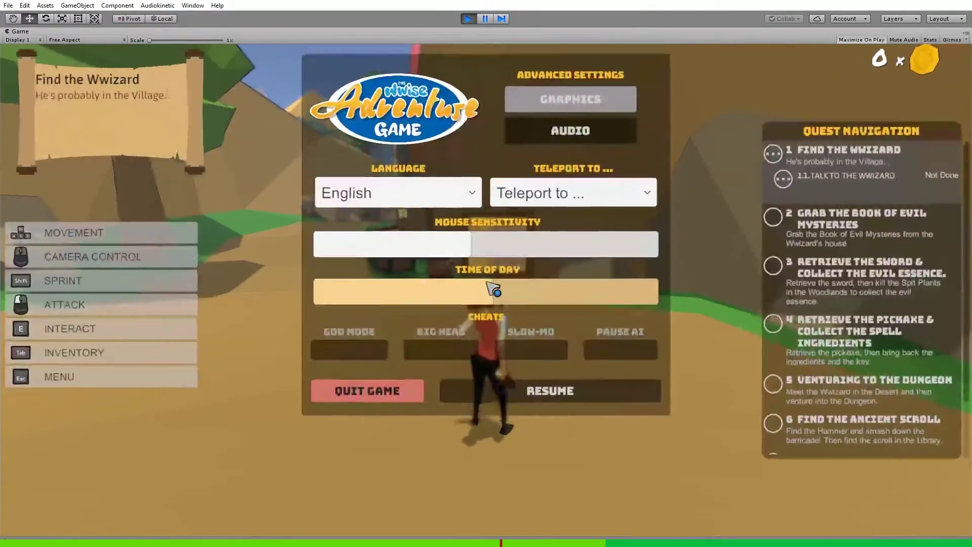
{"action": "left_click", "coordinate": [570, 196]}
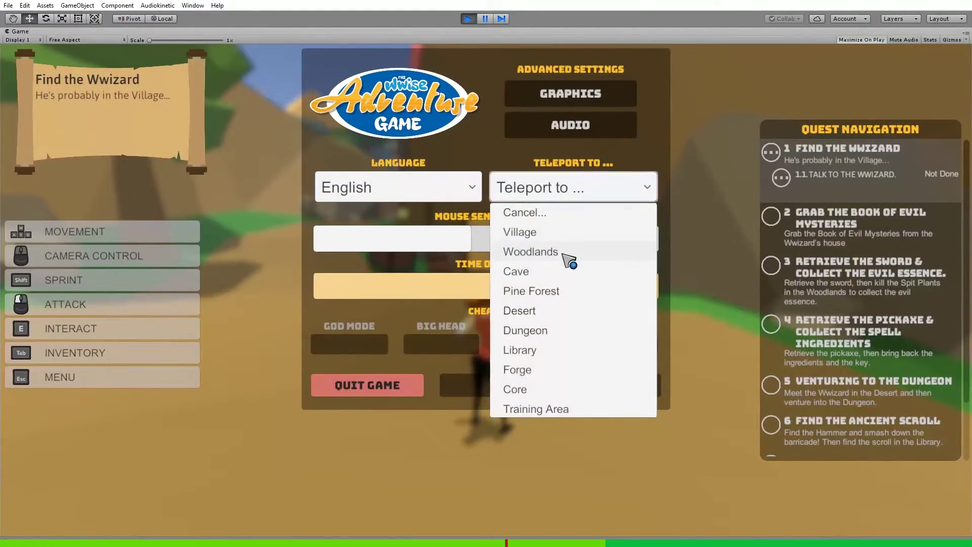
{"action": "left_click", "coordinate": [564, 251]}
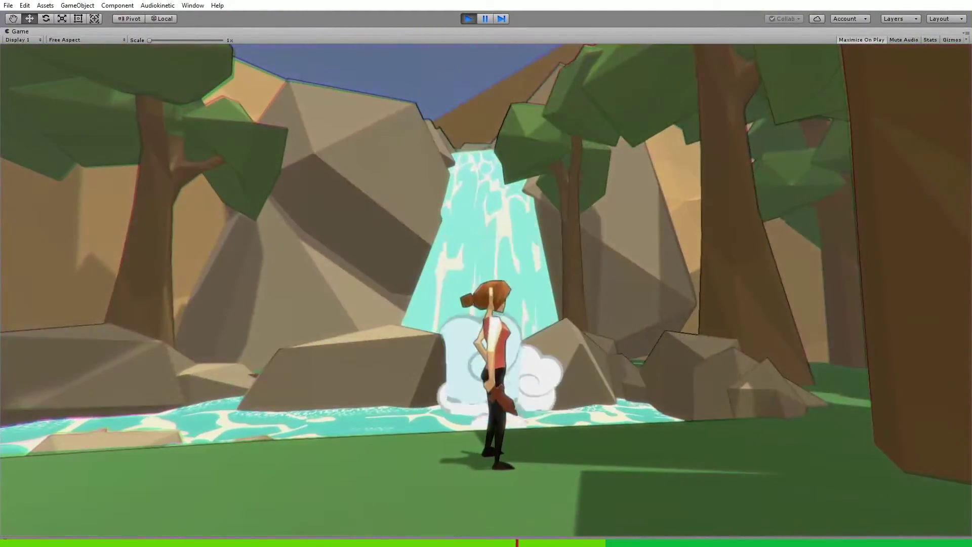
- Turn on the God Mode cheat and run the character from the waterfall to the village bridge
{"action": "key", "text": "Escape"}
{"action": "left_click", "coordinate": [387, 345]}
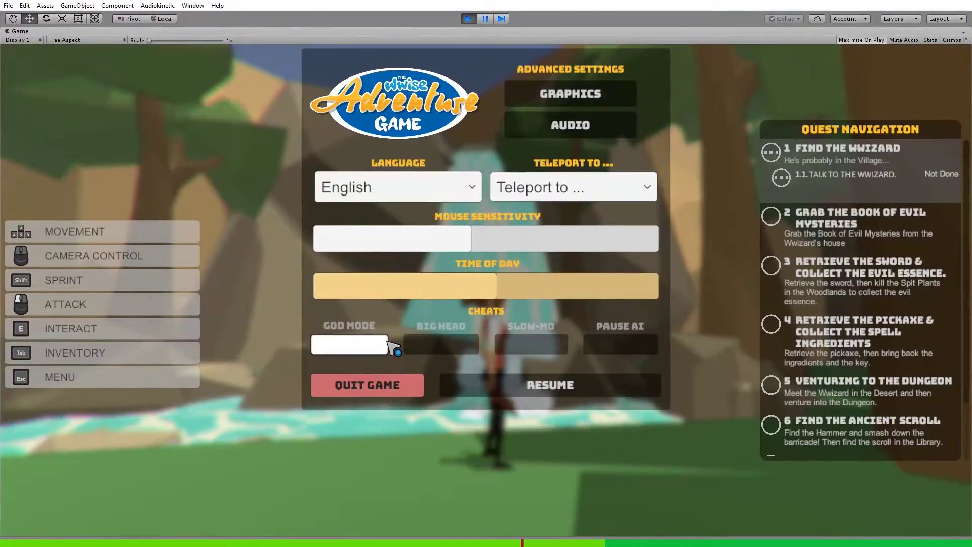
{"action": "key", "text": "Escape"}
{"action": "key", "text": "w"}
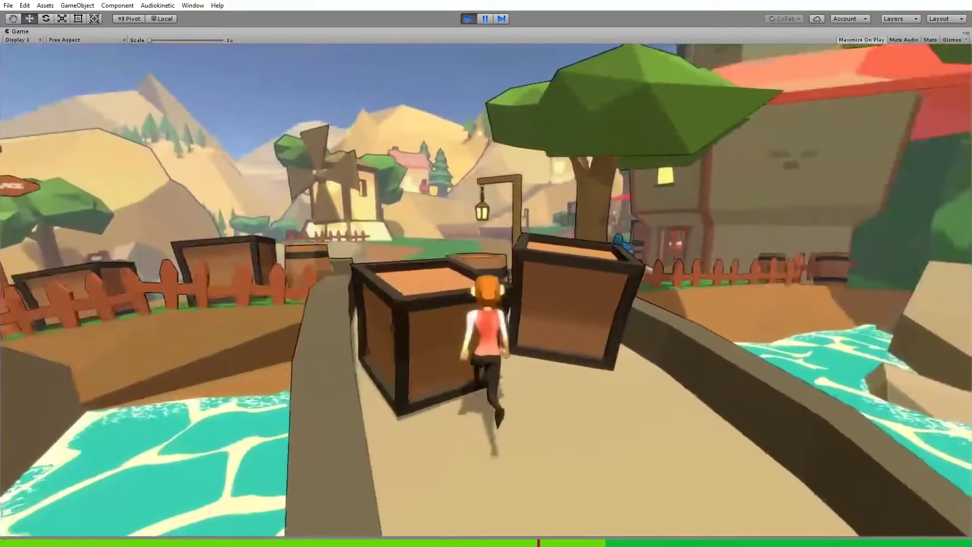
- Stop the running game and switch back to Wwise
{"action": "key", "text": "Escape"}
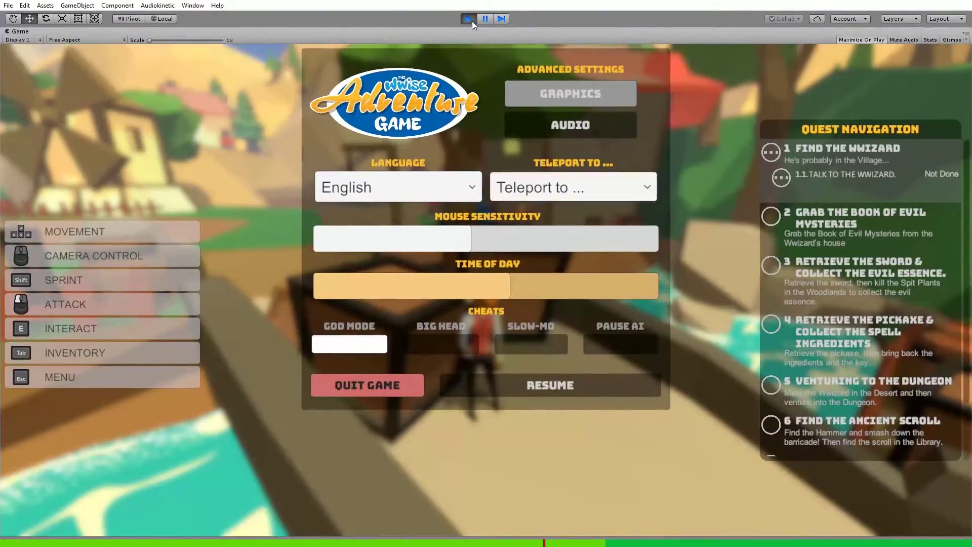
{"action": "left_click", "coordinate": [468, 19]}
{"action": "key", "text": "alt+Tab"}
- Examine the Ambient_Water_Waterfall voices in the Profiler layout at several moments of the captured session, from far to near
{"action": "left_click", "coordinate": [79, 5]}
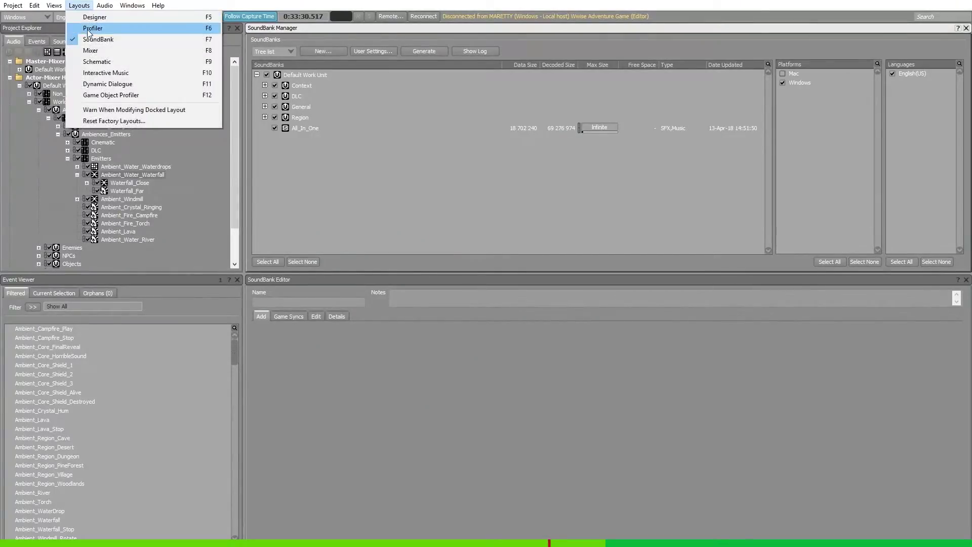
{"action": "left_click", "coordinate": [91, 29]}
{"action": "left_click", "coordinate": [394, 41]}
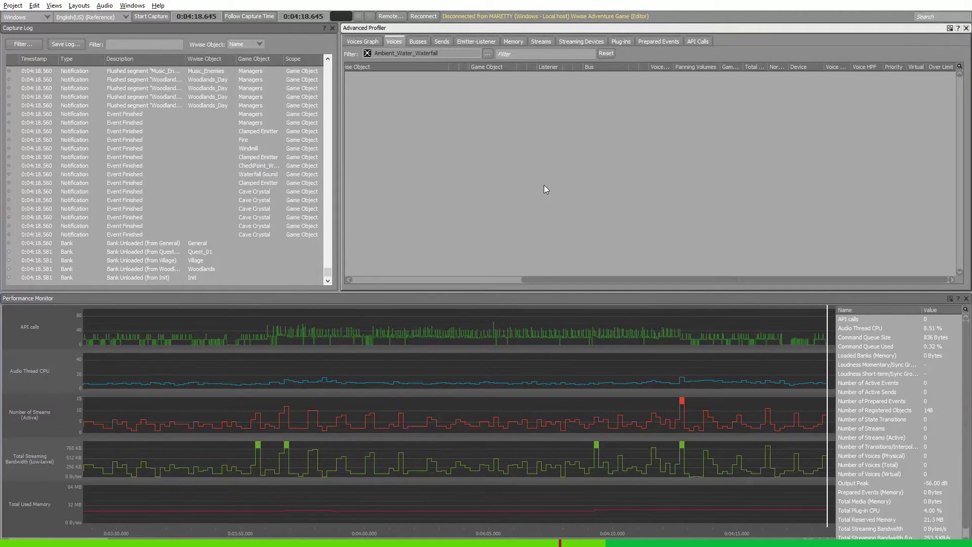
{"action": "left_click_drag", "start_coordinate": [825, 367], "coordinate": [809, 366]}
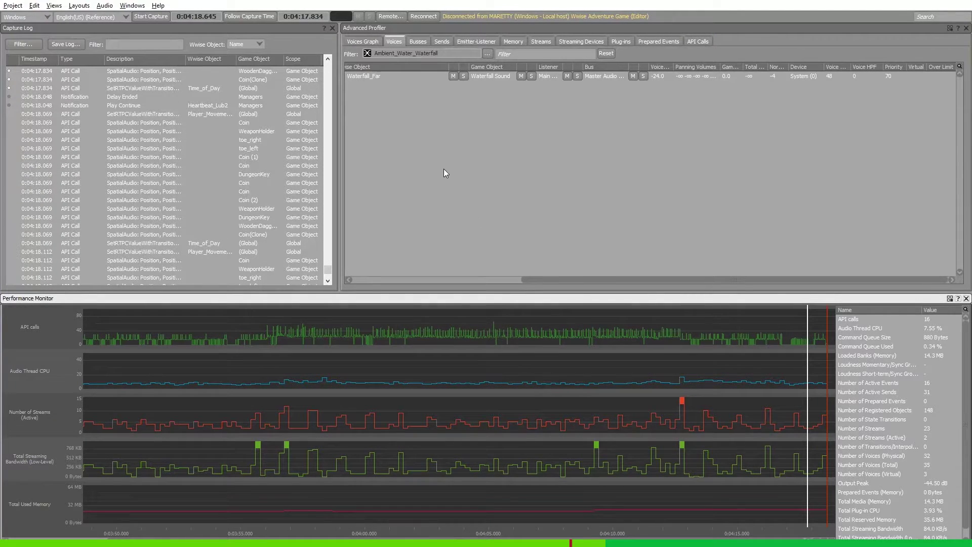
{"action": "scroll", "coordinate": [424, 84], "scroll_direction": "left", "scroll_amount": 3}
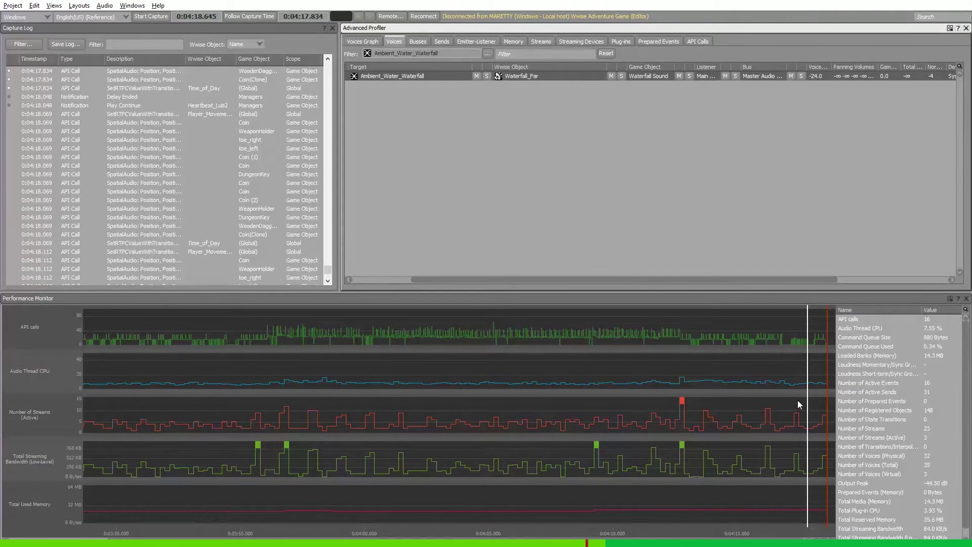
{"action": "left_click_drag", "start_coordinate": [798, 400], "coordinate": [470, 355]}
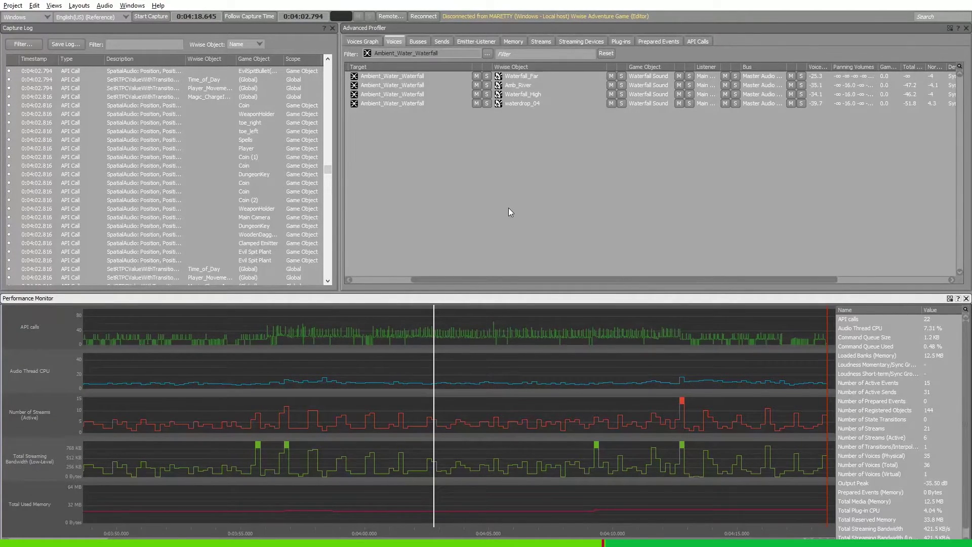
- Return to the Designer layout and review the Destruction_VolcanicBoulder switch container with its Boulder_Far and Boulder_Near children
{"action": "key", "text": "F5"}
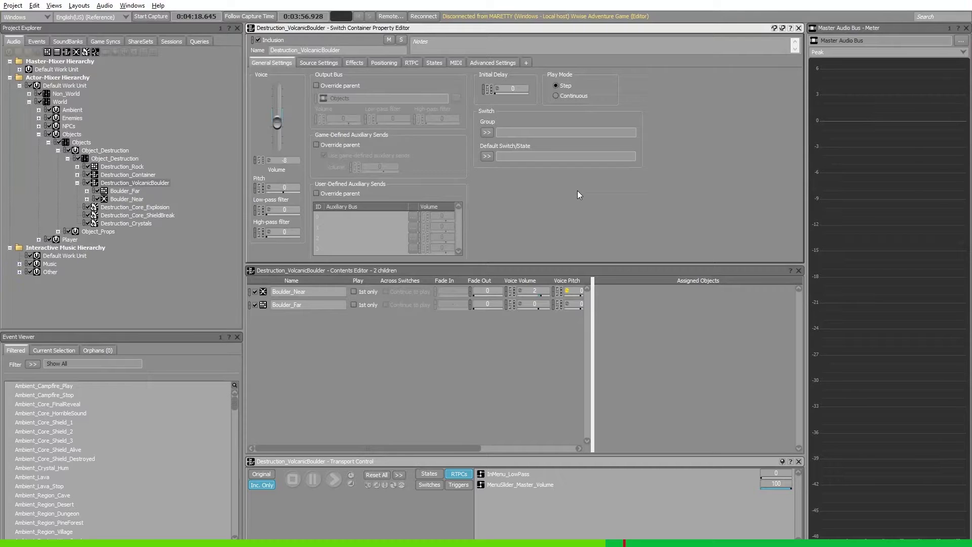
{"action": "left_click", "coordinate": [165, 182]}
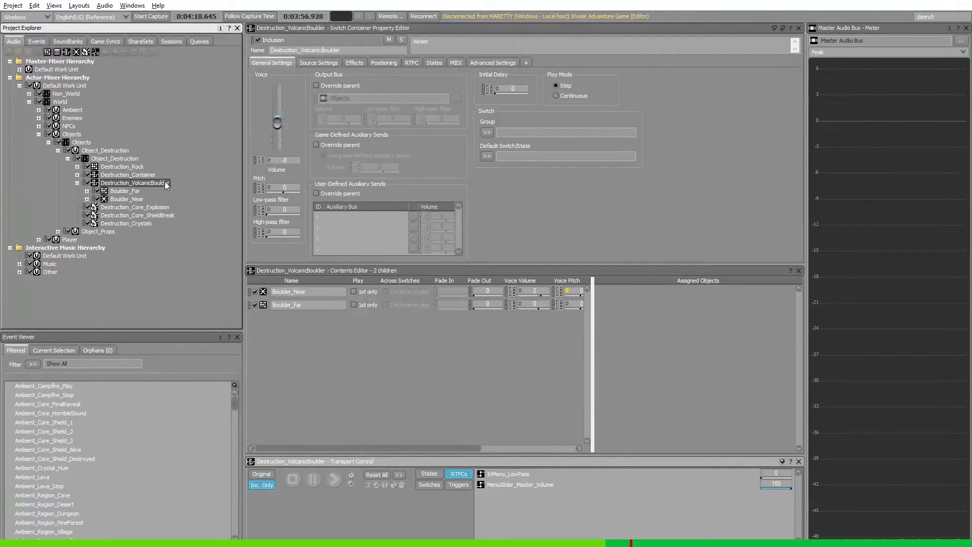
{"action": "left_click", "coordinate": [124, 193]}
{"action": "left_click", "coordinate": [128, 198]}
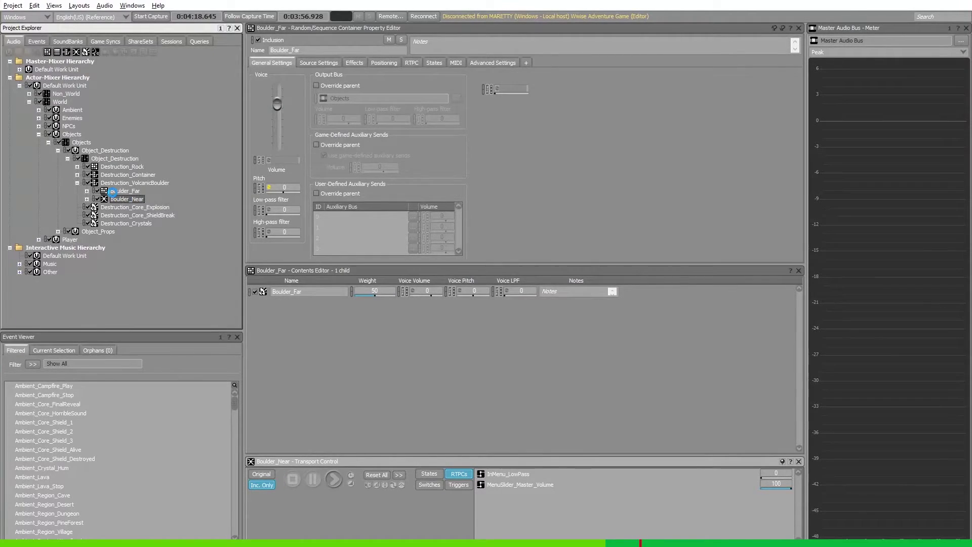
{"action": "left_click", "coordinate": [112, 192]}
{"action": "left_click", "coordinate": [119, 184]}
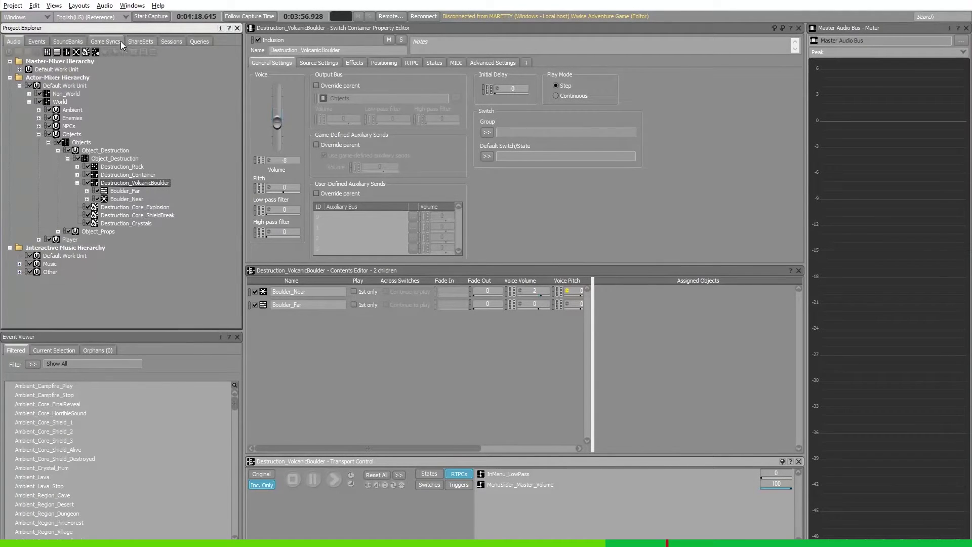
- Examine the Distance_to_Player switch group under General, including its Close, Medium and Far switches and game parameter curve
{"action": "left_click", "coordinate": [105, 41]}
{"action": "left_click", "coordinate": [19, 78]}
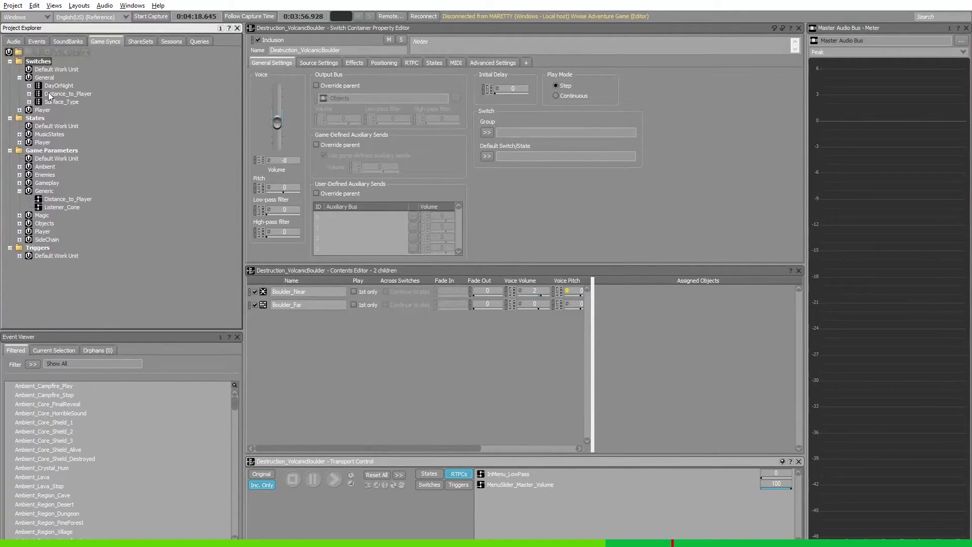
{"action": "left_click", "coordinate": [29, 93]}
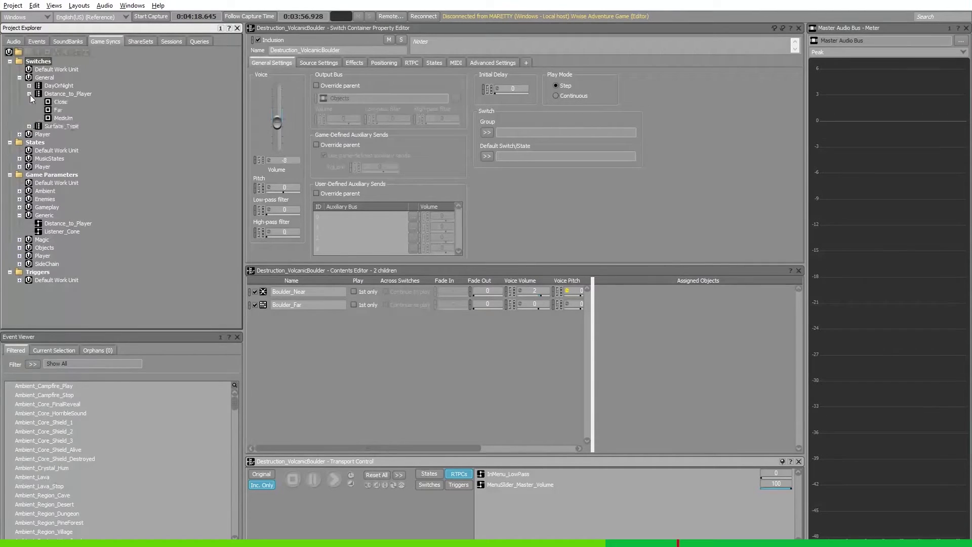
{"action": "left_click", "coordinate": [82, 94]}
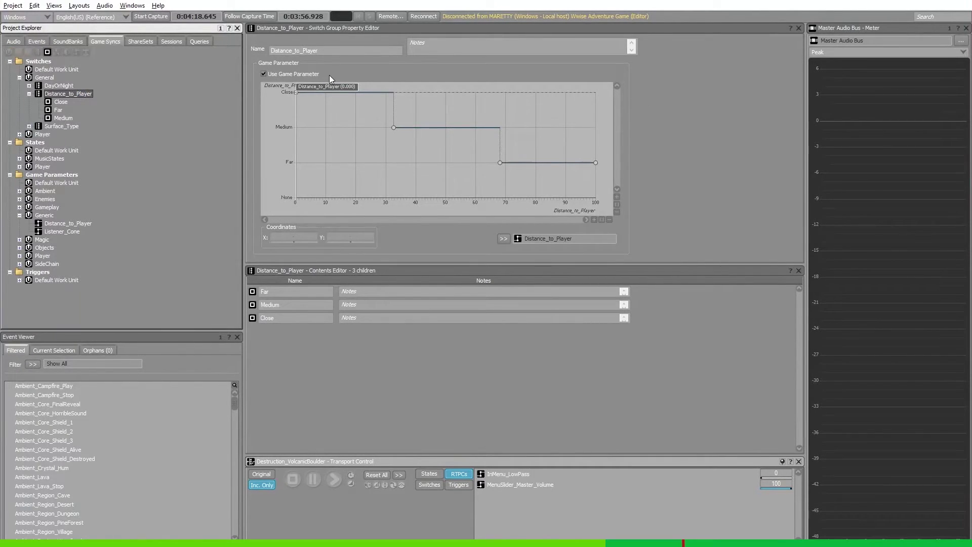
{"action": "left_click_drag", "start_coordinate": [329, 86], "coordinate": [406, 87]}
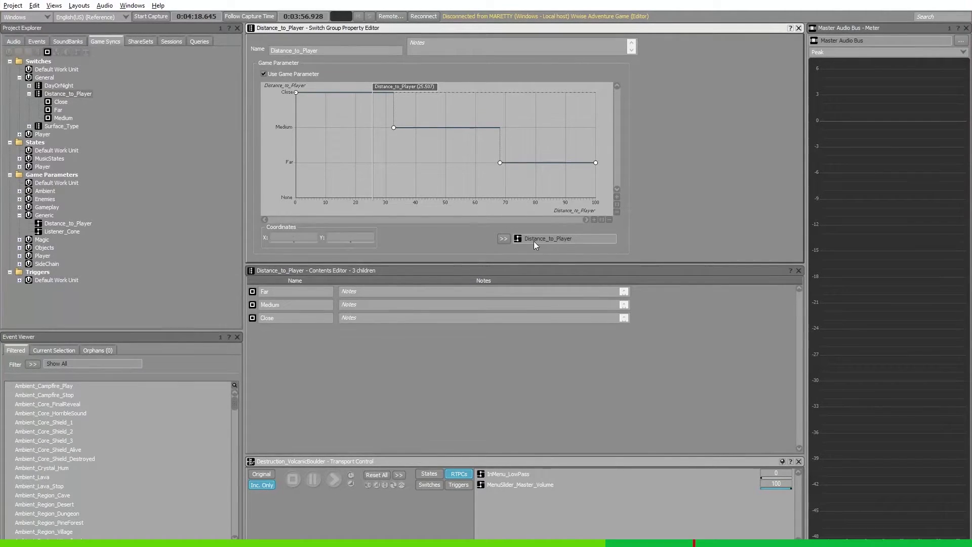
{"action": "left_click", "coordinate": [310, 95]}
- Assign the Distance_to_Player switch group to Destruction_VolcanicBoulder and set Far as its default switch
{"action": "left_click", "coordinate": [21, 43]}
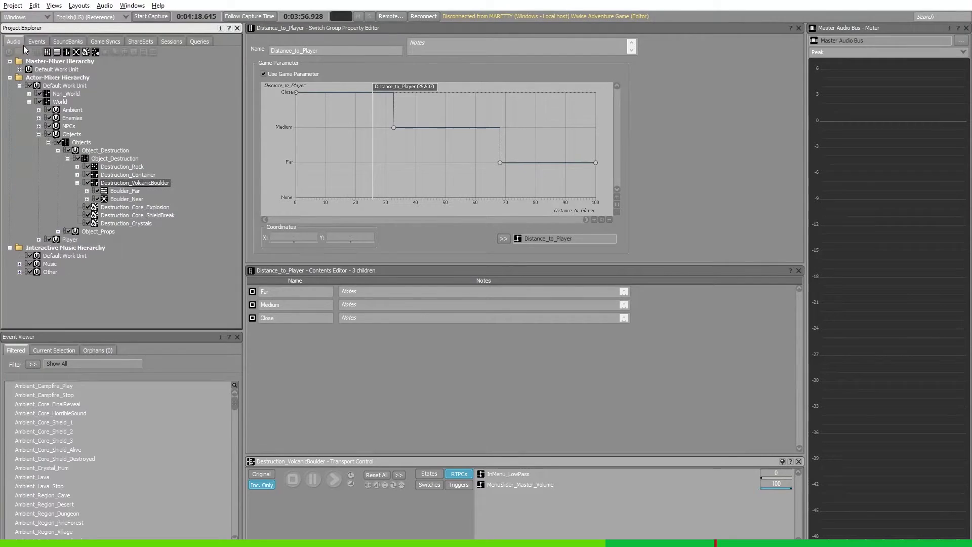
{"action": "left_click", "coordinate": [132, 191]}
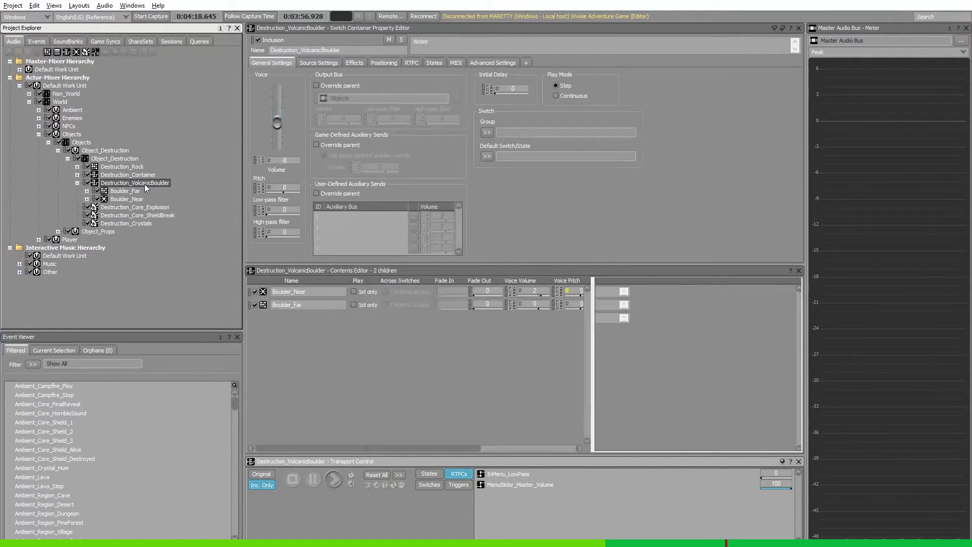
{"action": "left_click", "coordinate": [487, 133]}
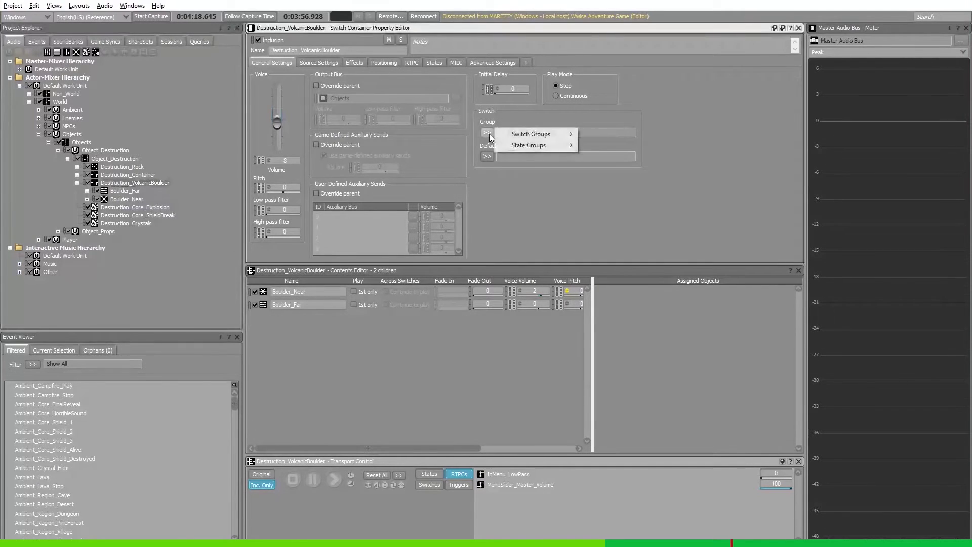
{"action": "mouse_move", "coordinate": [531, 134]}
{"action": "mouse_move", "coordinate": [614, 150]}
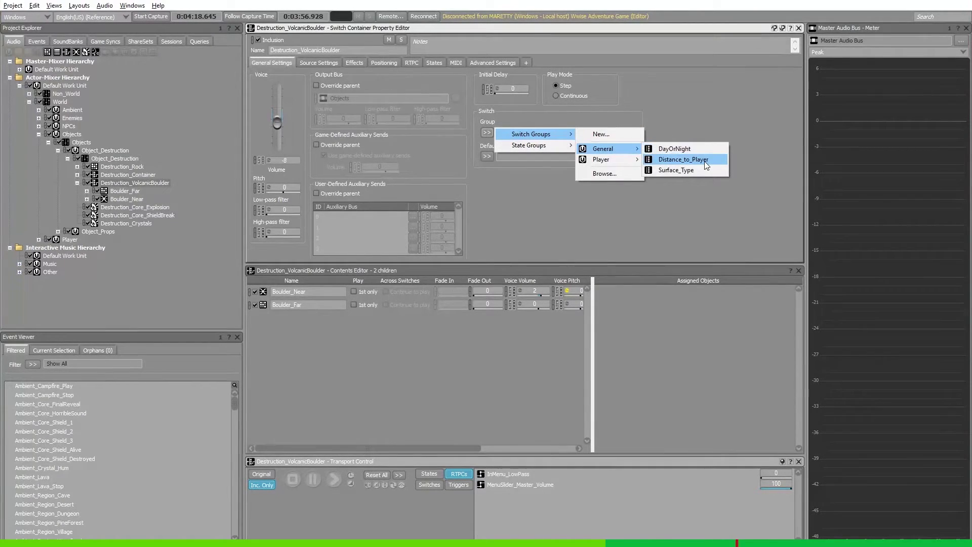
{"action": "left_click", "coordinate": [704, 162]}
{"action": "left_click", "coordinate": [486, 156]}
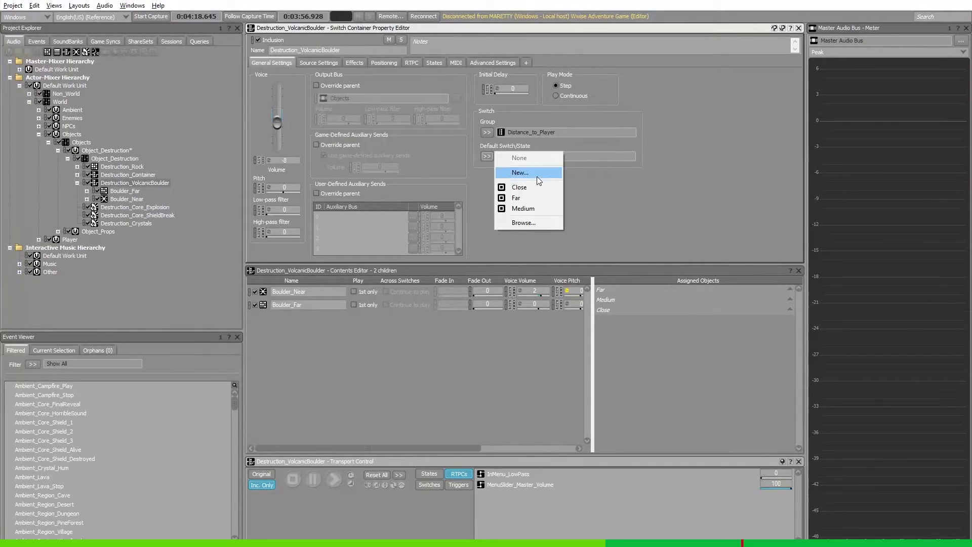
{"action": "left_click", "coordinate": [542, 198]}
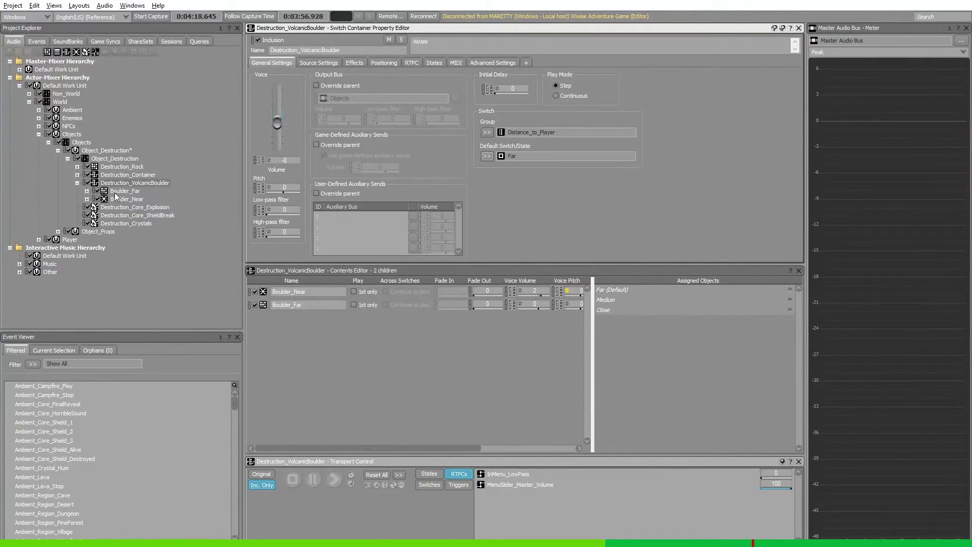
- Assign Boulder_Far to the Far and Medium switches and Boulder_Near to the Close switch of Destruction_VolcanicBoulder
{"action": "left_click_drag", "start_coordinate": [117, 192], "coordinate": [583, 310]}
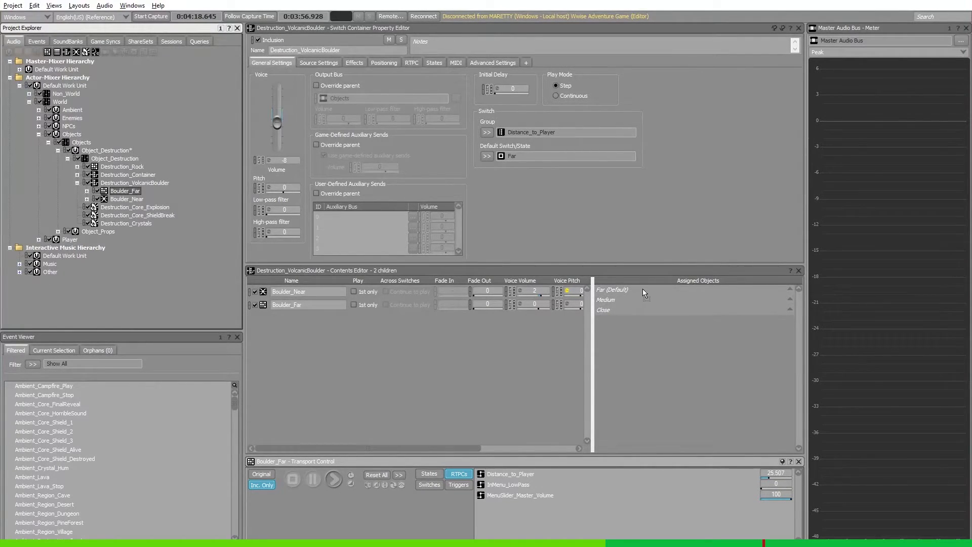
{"action": "left_click_drag", "start_coordinate": [642, 289], "coordinate": [643, 289]}
{"action": "left_click_drag", "start_coordinate": [116, 199], "coordinate": [615, 325]}
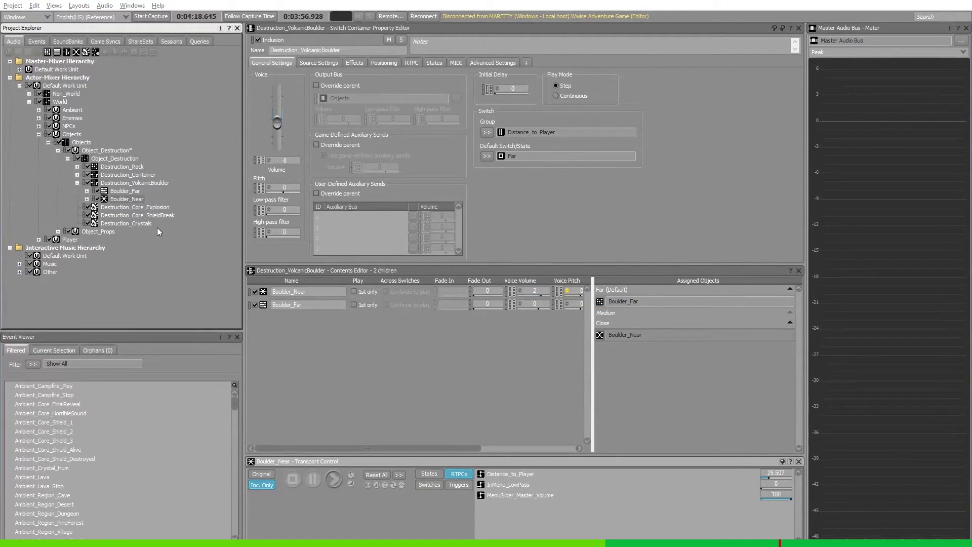
{"action": "left_click_drag", "start_coordinate": [122, 193], "coordinate": [612, 315]}
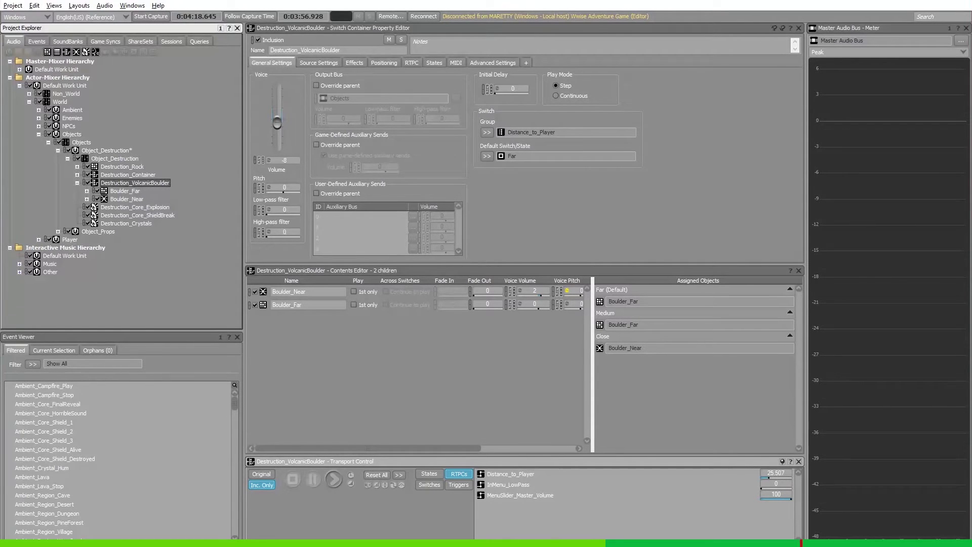
- Switch to the SoundBank layout, generate all SoundBanks for Windows in English(US) and close the report
{"action": "left_click", "coordinate": [79, 6]}
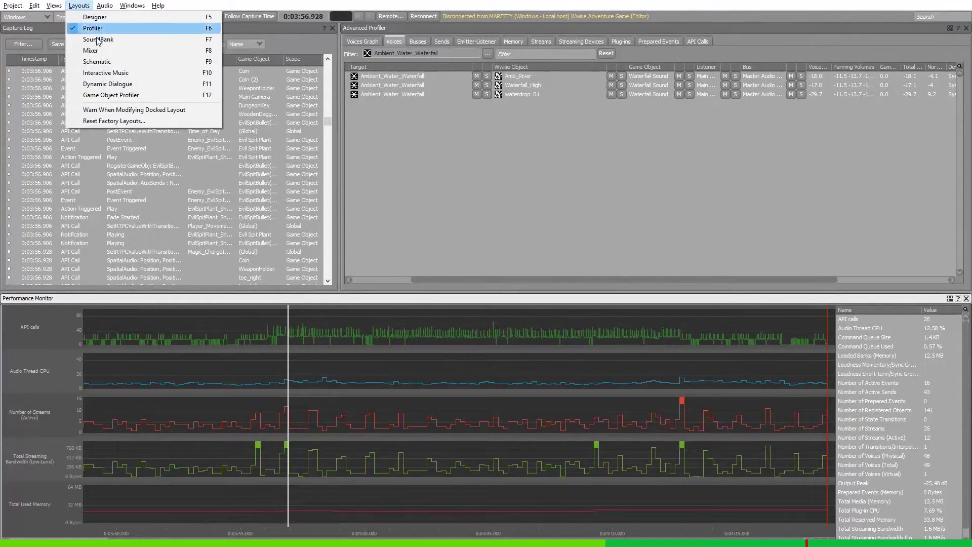
{"action": "left_click", "coordinate": [99, 41]}
{"action": "left_click", "coordinate": [436, 54]}
{"action": "left_click", "coordinate": [728, 467]}
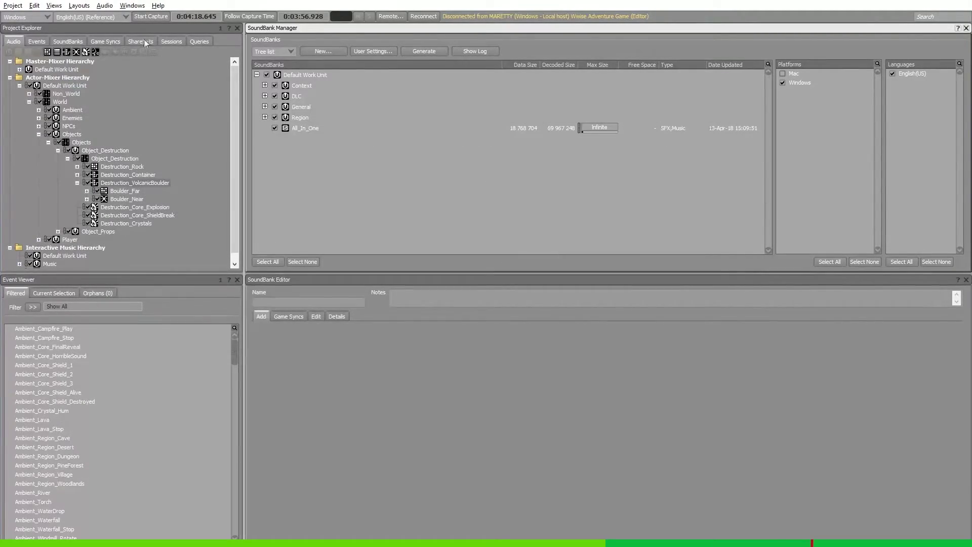
- Bring up the Profiler layout and connect to the Wwise Adventure Game (Editor) on the local host
{"action": "left_click", "coordinate": [79, 5]}
{"action": "left_click", "coordinate": [95, 28]}
{"action": "left_click", "coordinate": [403, 19]}
{"action": "double_click", "coordinate": [457, 212]}
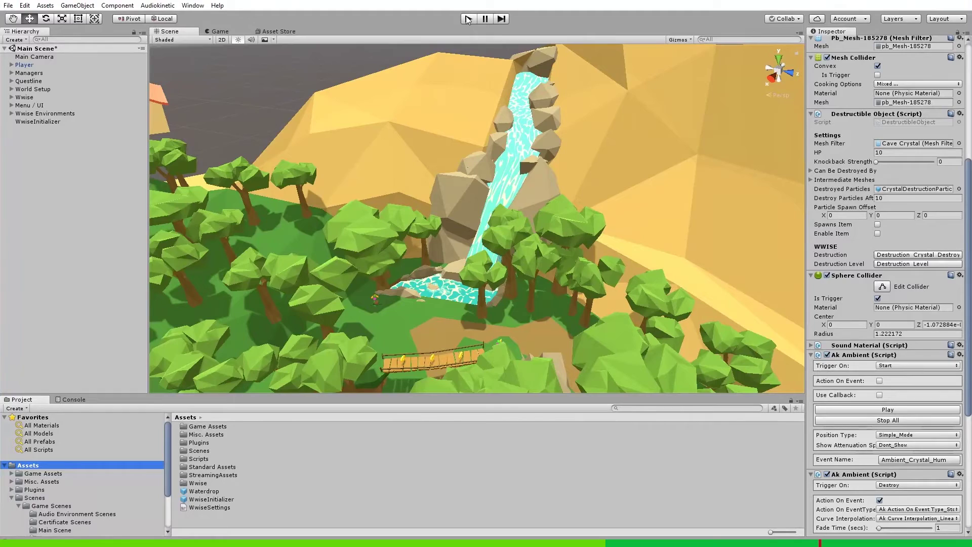
- Switch to Unity, run the game, teleport the player to the desert and turn on the God Mode cheat
{"action": "left_click", "coordinate": [468, 19]}
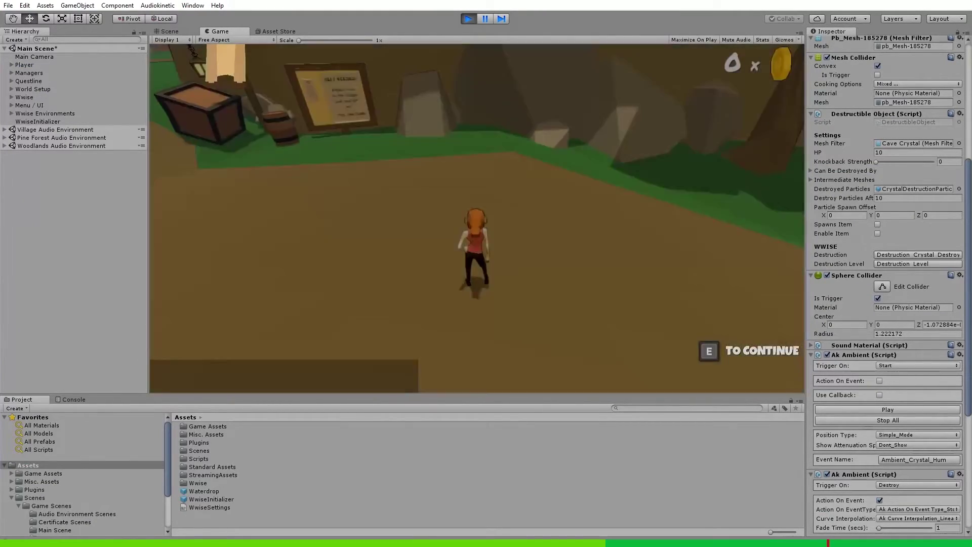
{"action": "key", "text": "Escape"}
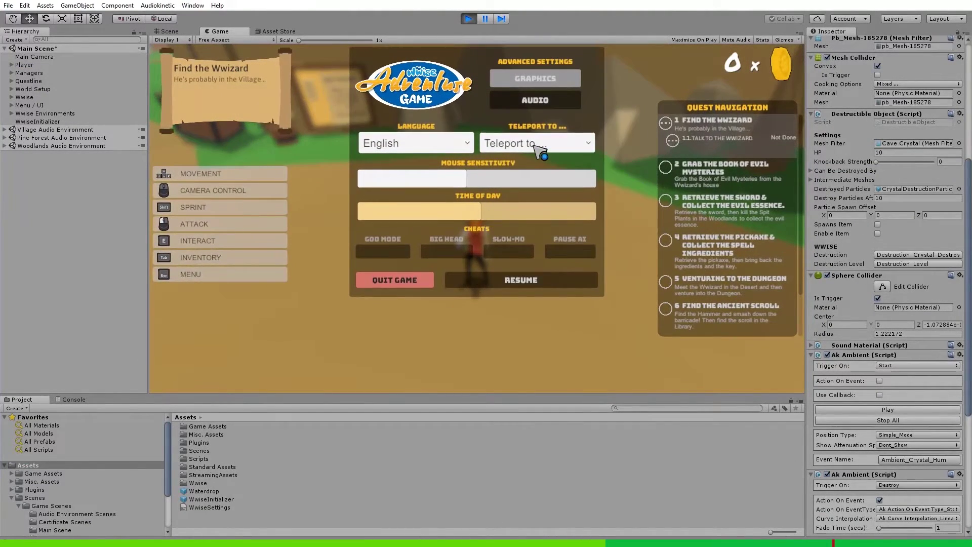
{"action": "left_click", "coordinate": [538, 147]}
{"action": "left_click", "coordinate": [525, 230]}
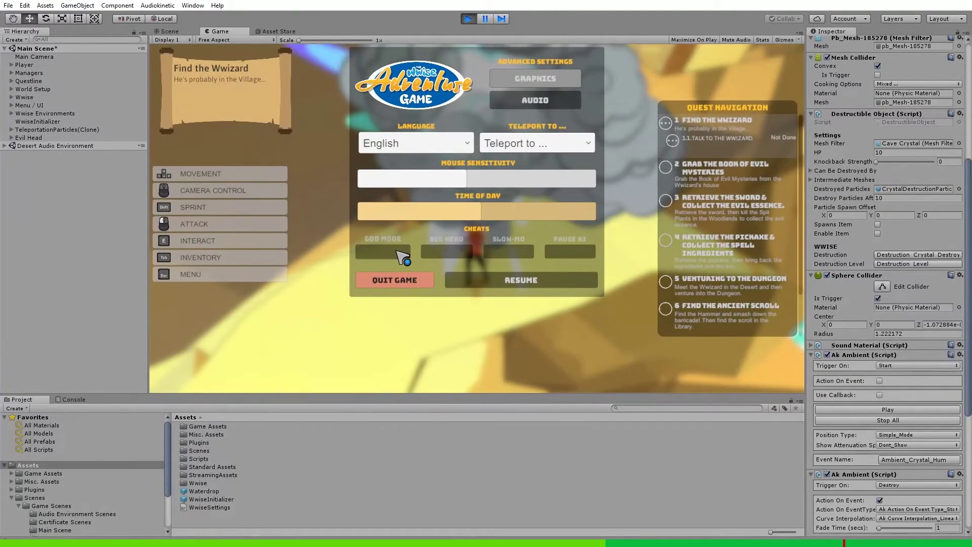
{"action": "left_click", "coordinate": [397, 251]}
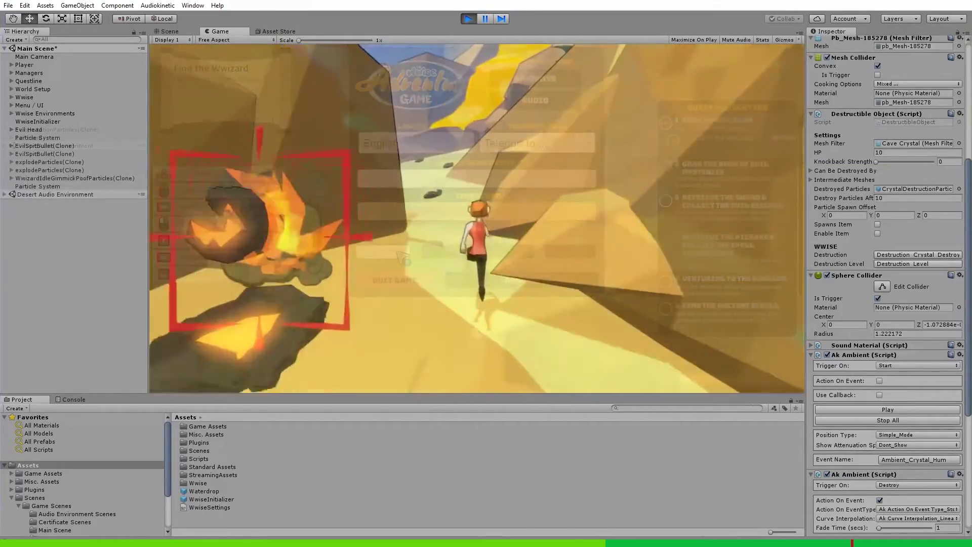
- Run the character through the desert near the falling volcanic boulders, move away from them and leave the game
{"action": "key", "text": "w"}
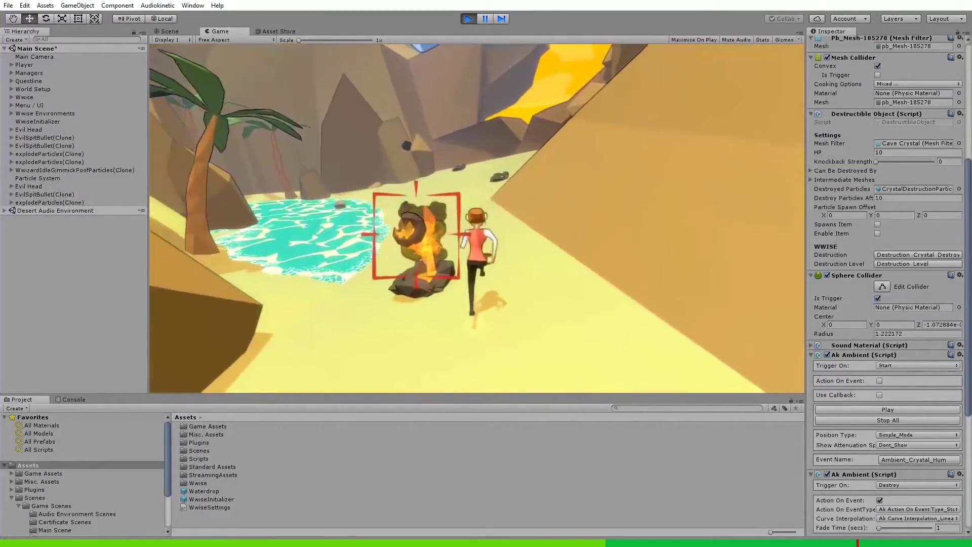
{"action": "key", "text": "d"}
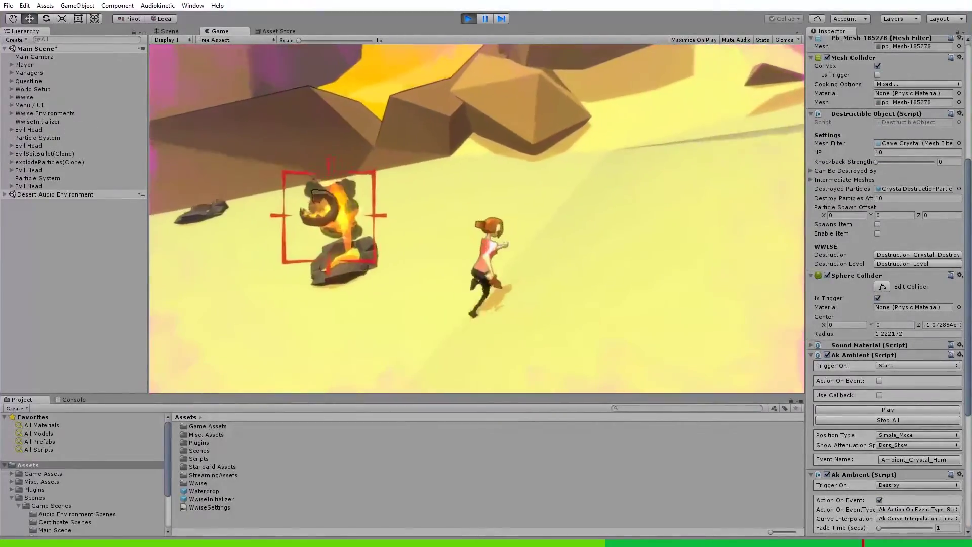
{"action": "key", "text": "s"}
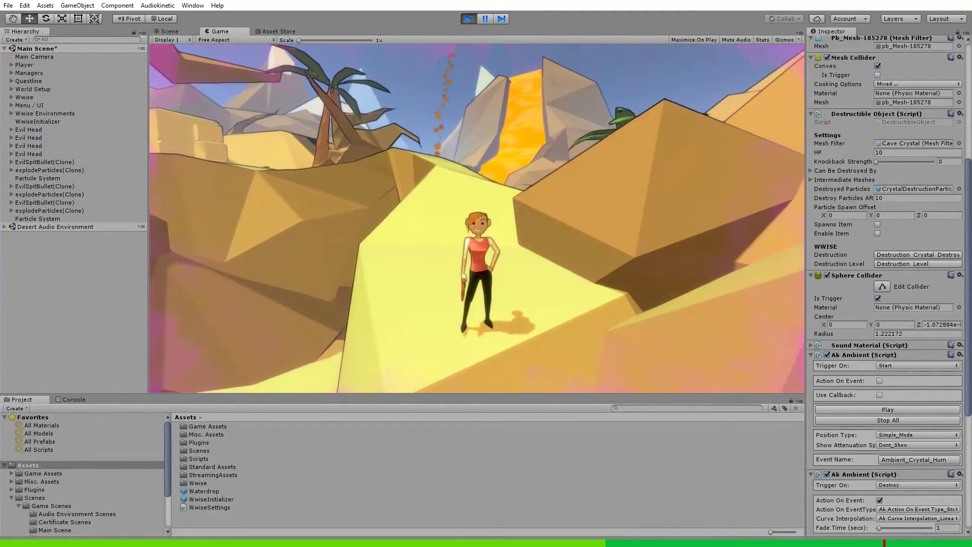
{"action": "key", "text": "Escape"}
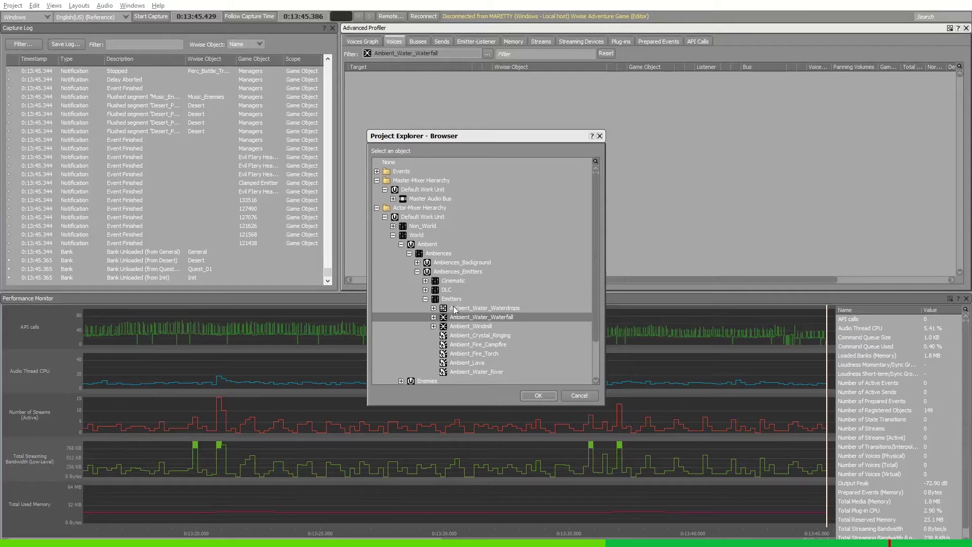
- In Wwise, filter the profiled voices by Destruction_VolcanicBoulder and inspect the Boulder_Far voice at 0:13:43.146
{"action": "left_click", "coordinate": [418, 271]}
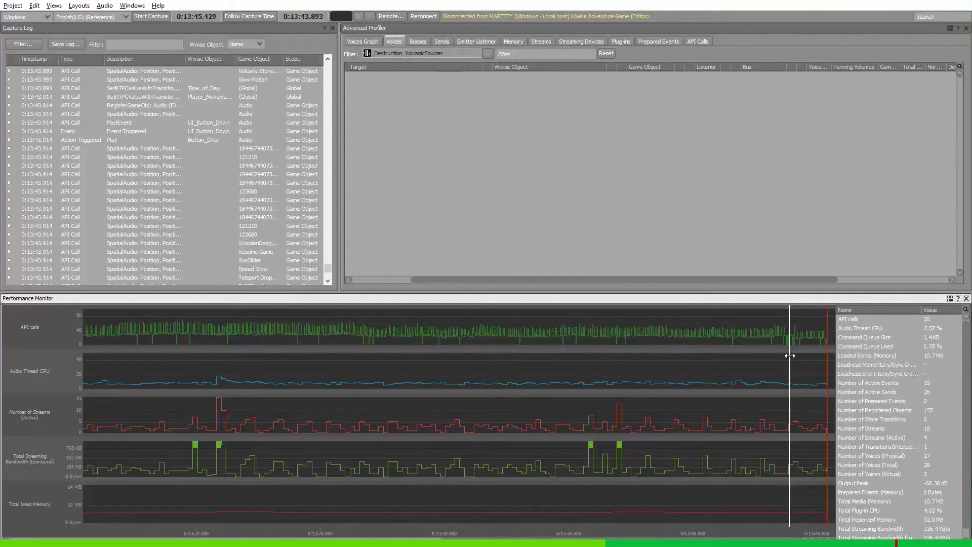
{"action": "left_click_drag", "start_coordinate": [790, 355], "coordinate": [770, 356]}
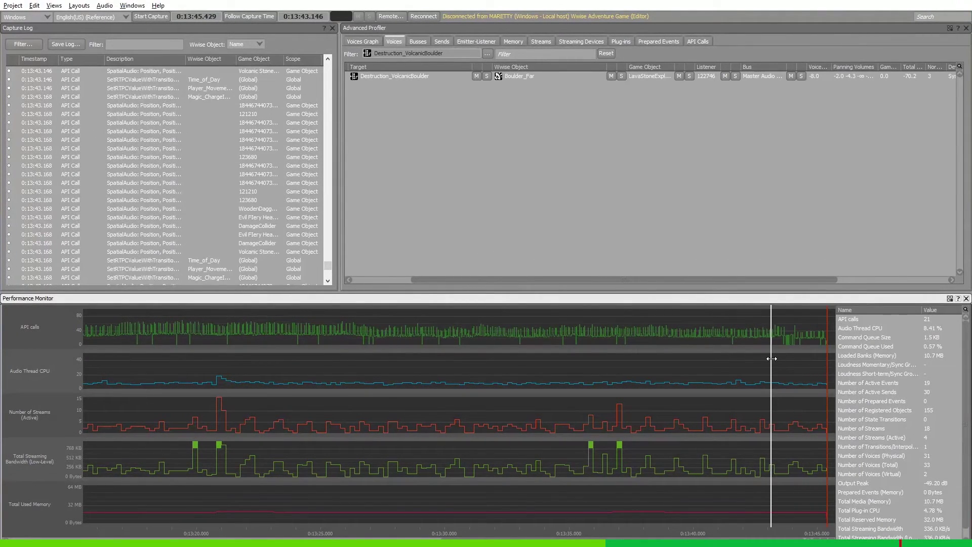
{"action": "mouse_move", "coordinate": [727, 284]}
{"action": "left_mouse_down"}
{"action": "mouse_move", "coordinate": [695, 281]}
{"action": "mouse_move", "coordinate": [733, 282]}
{"action": "left_mouse_up"}
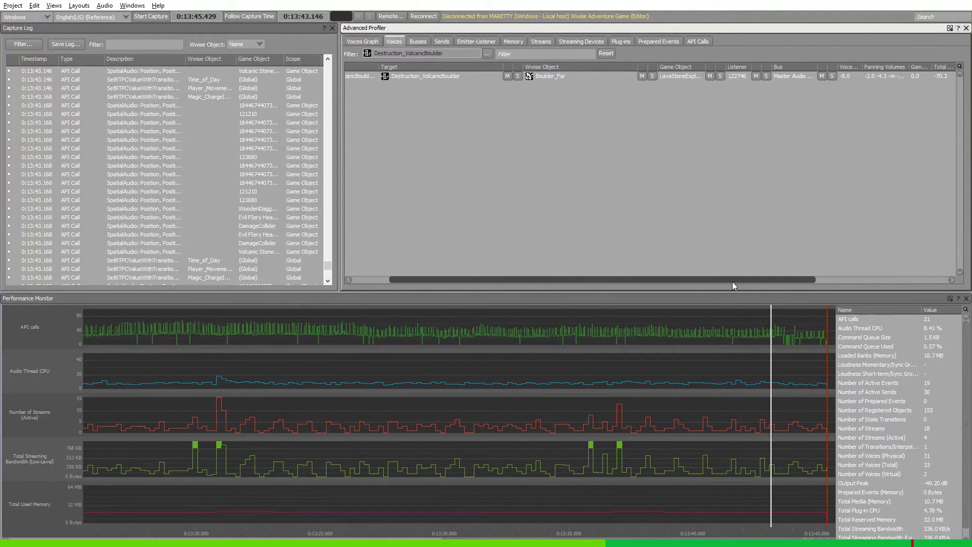
{"action": "left_click", "coordinate": [552, 77]}
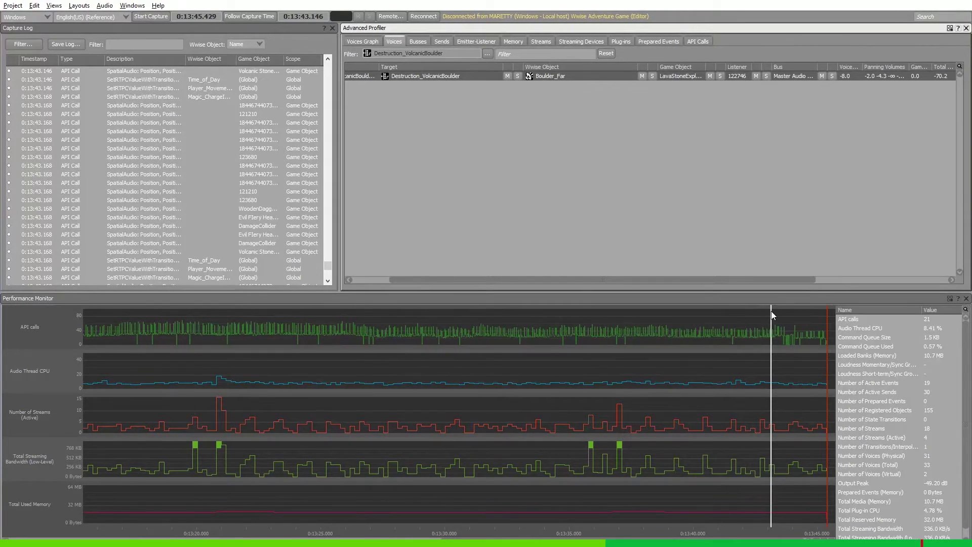
- Move the profiler time cursor to 0:13:21.194 and review the sounds inside Boulder_Near in the Designer layout
{"action": "left_click_drag", "start_coordinate": [771, 349], "coordinate": [226, 352]}
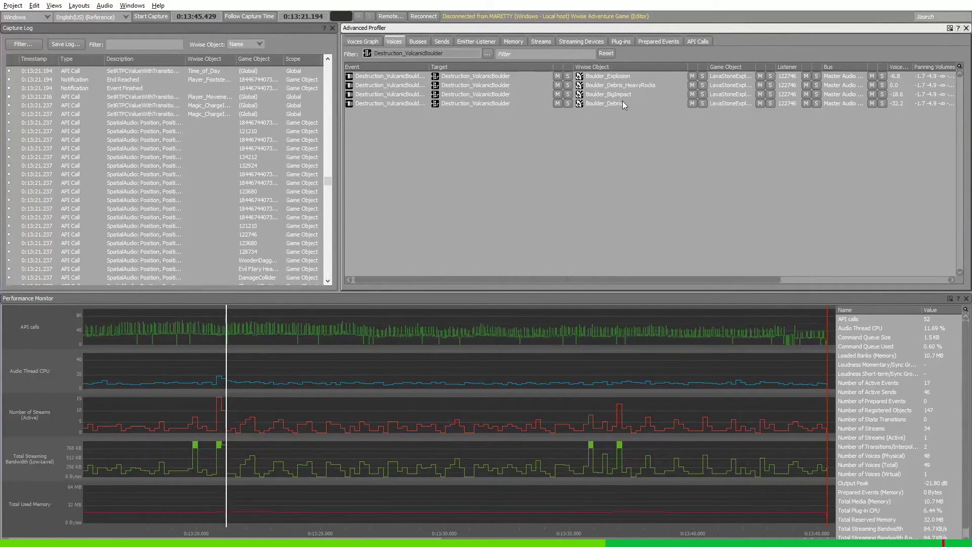
{"action": "key", "text": "F5"}
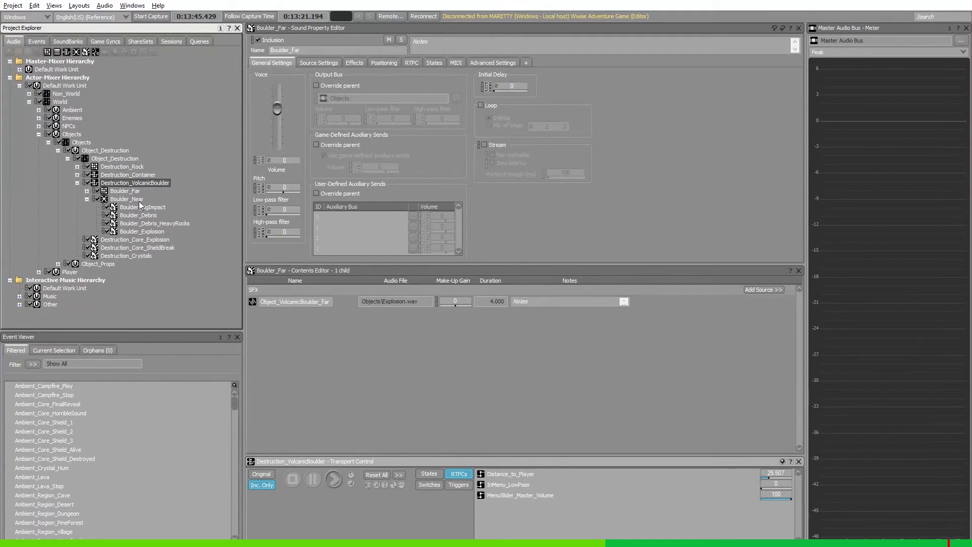
{"action": "left_click", "coordinate": [139, 201]}
{"action": "left_click", "coordinate": [144, 215]}
{"action": "left_click", "coordinate": [148, 208]}
{"action": "left_click", "coordinate": [152, 224]}
{"action": "left_click", "coordinate": [152, 231]}
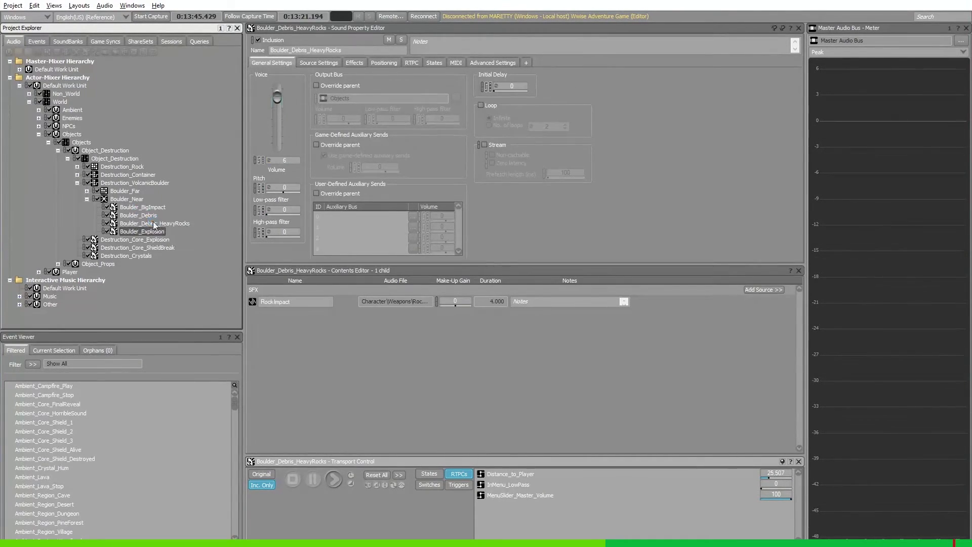
{"action": "left_click", "coordinate": [147, 207]}
- Return to the Profiler layout and examine the Boulder_Explosion, Boulder_Debris_HeavyRocks, Boulder_BigImpact and Boulder_Debris voices
{"action": "left_click", "coordinate": [79, 5]}
{"action": "left_click", "coordinate": [94, 28]}
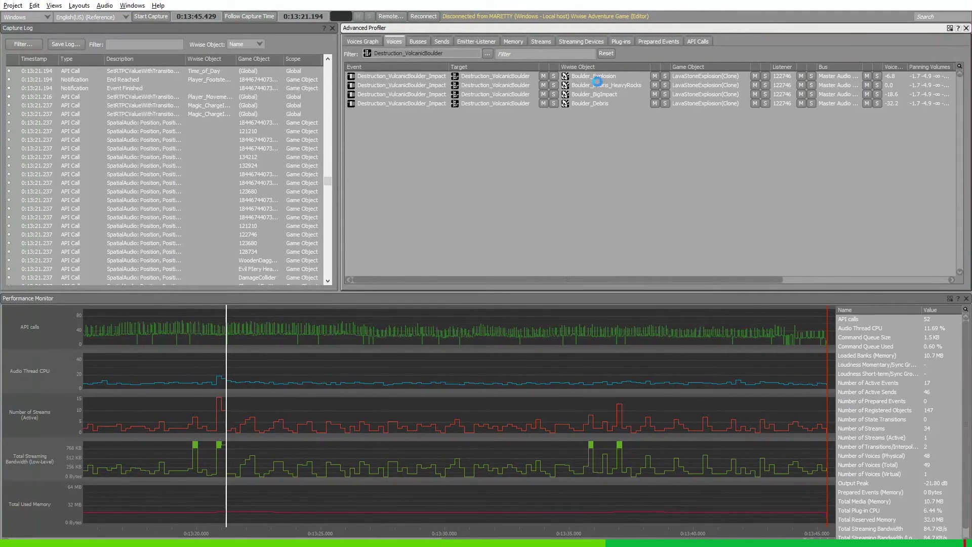
{"action": "left_click", "coordinate": [600, 78]}
{"action": "left_click", "coordinate": [600, 86]}
{"action": "left_click", "coordinate": [609, 96]}
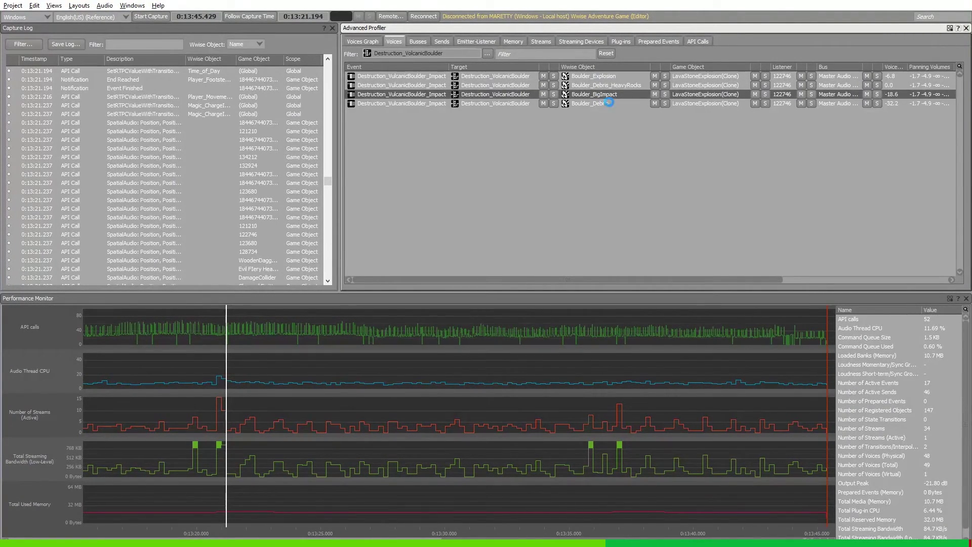
{"action": "left_click", "coordinate": [609, 103]}
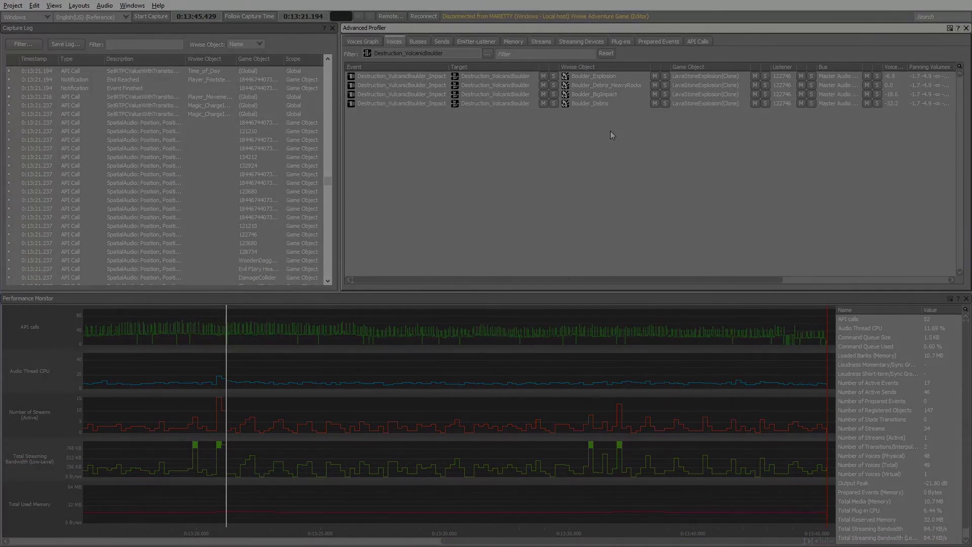